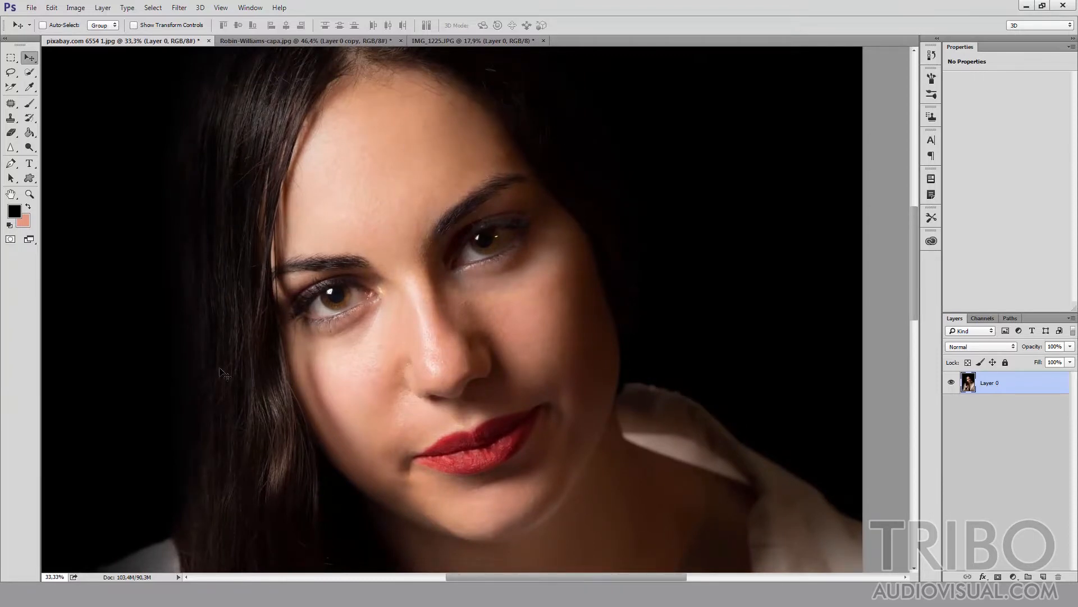
- Duplicate the portrait's Layer 0
key(ctrl+minus)
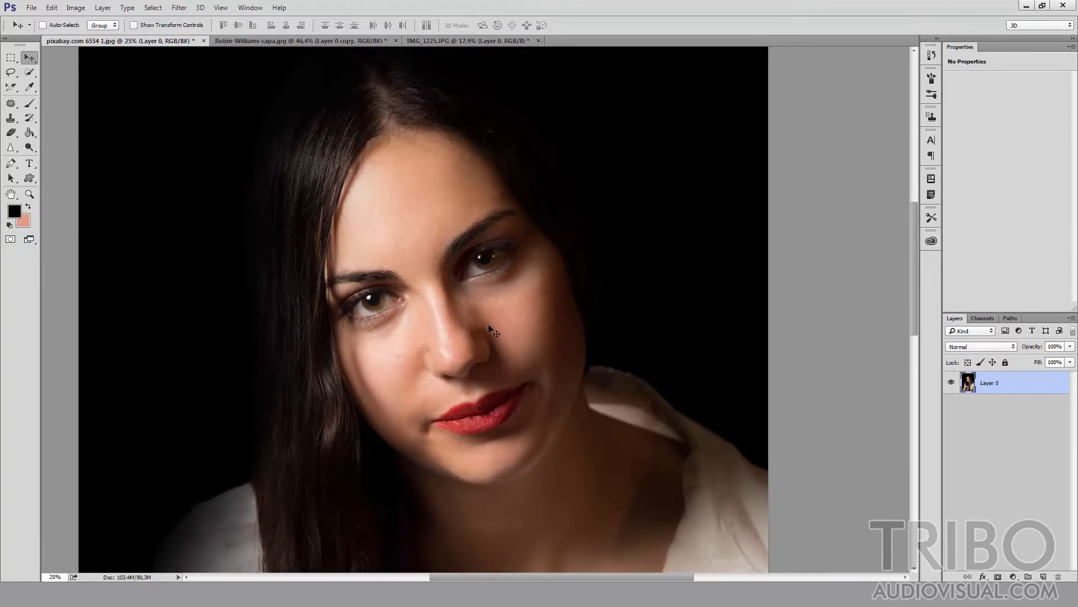
key(ctrl)
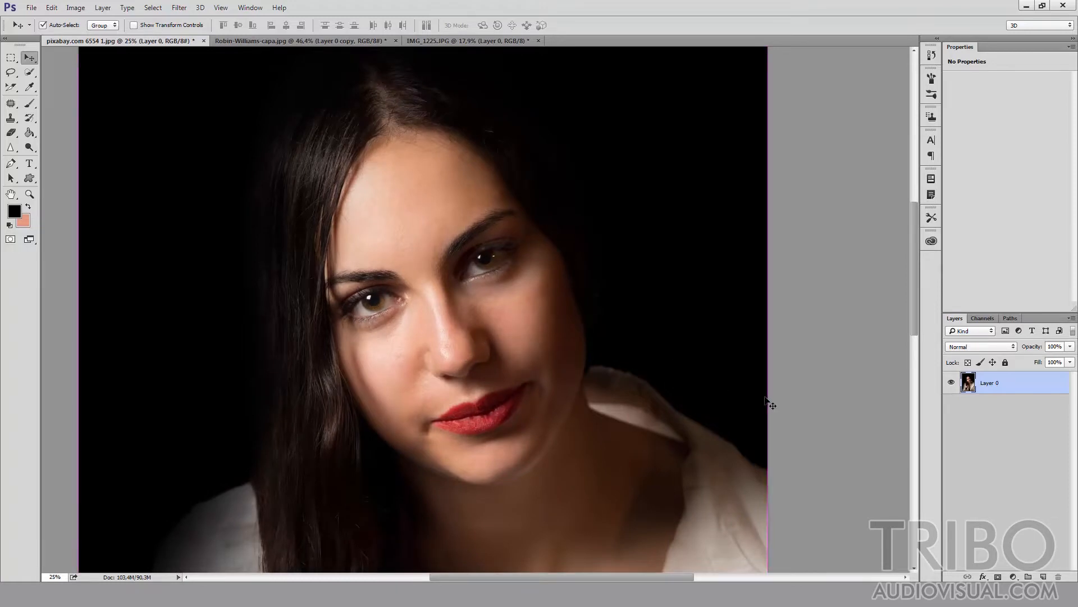
key(ctrl+j)
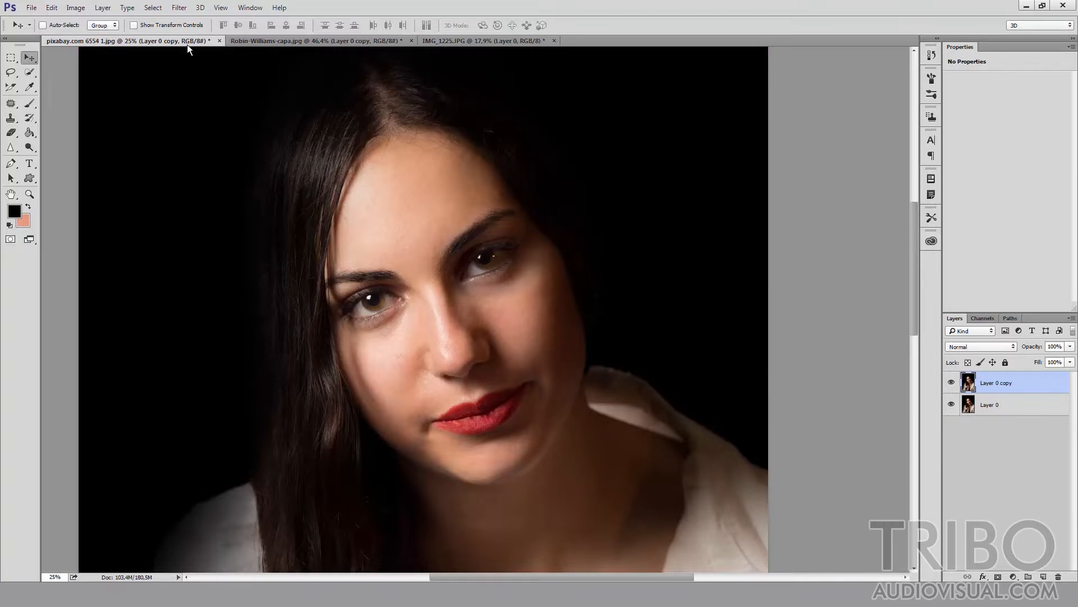
- Apply a Gaussian Blur with a radius of about 46.9 pixels to the duplicated layer and compare it with the original
click(180, 9)
mouse_move(210, 120)
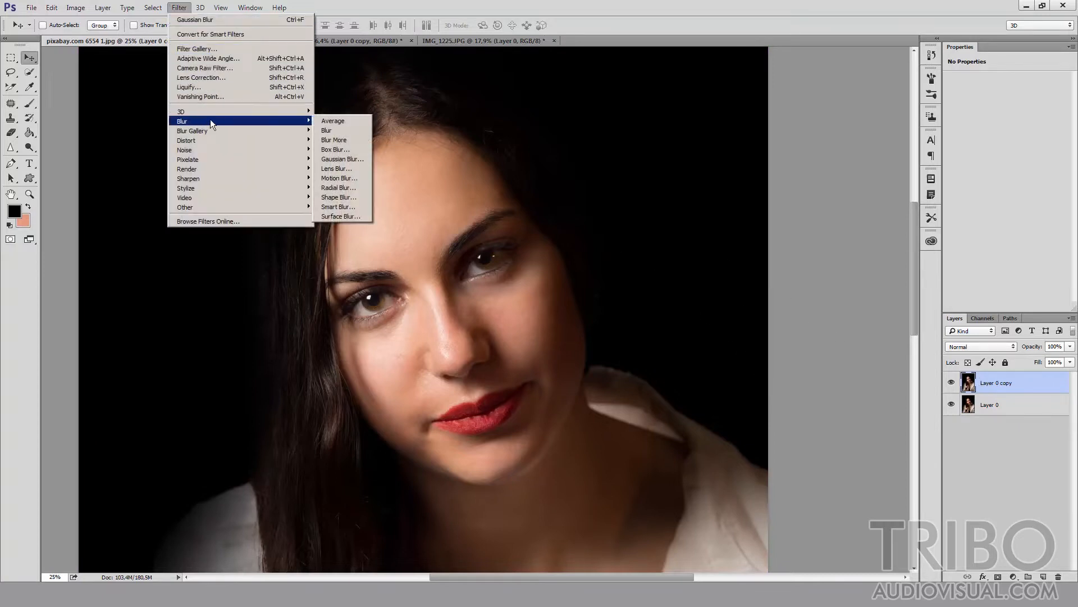
click(350, 160)
drag(689, 136, 732, 137)
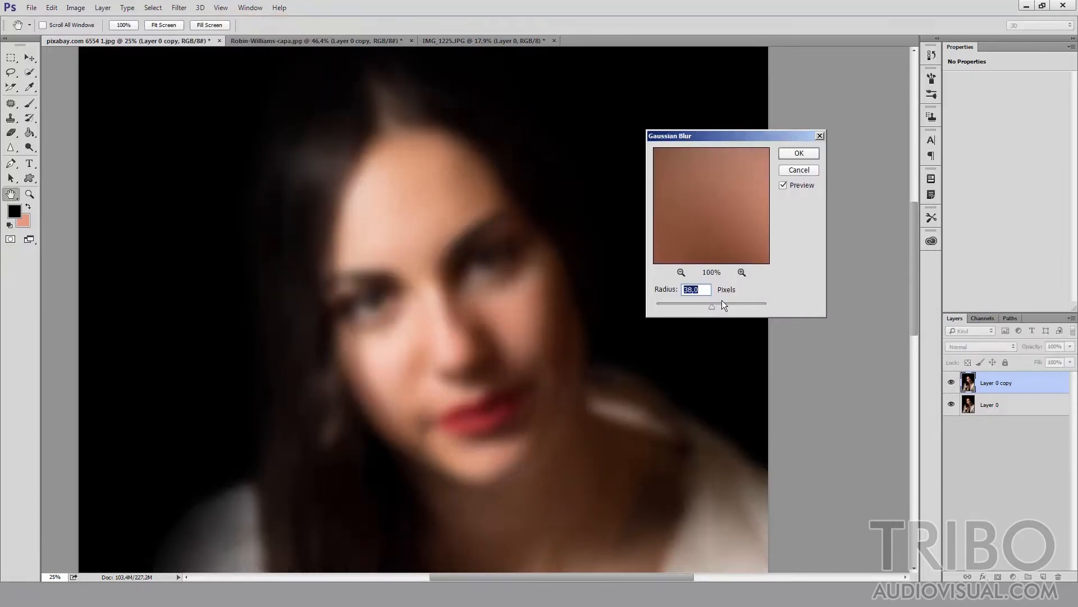
click(738, 306)
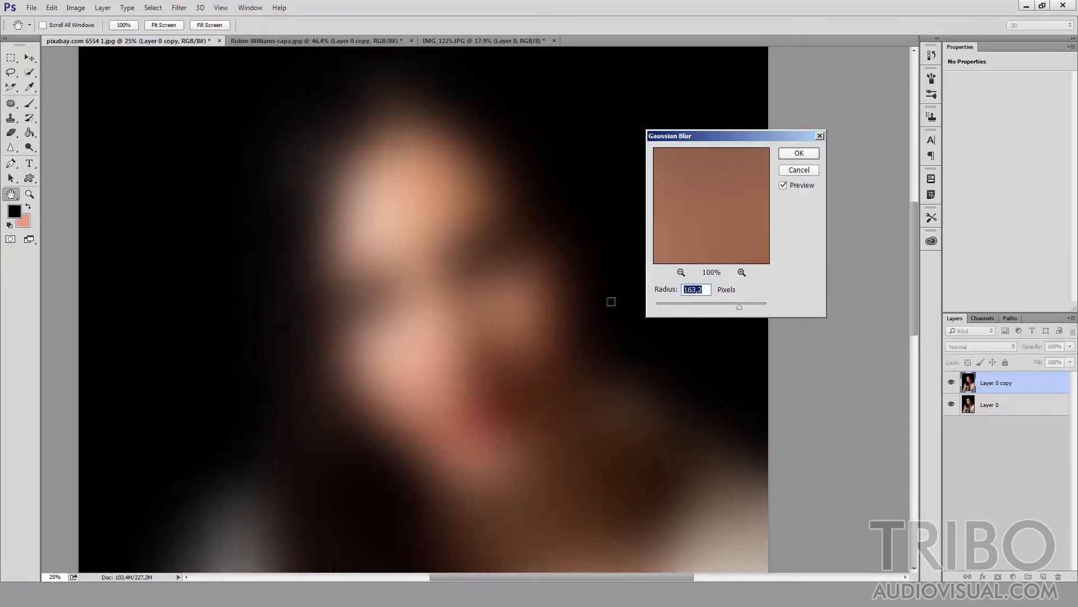
click(671, 306)
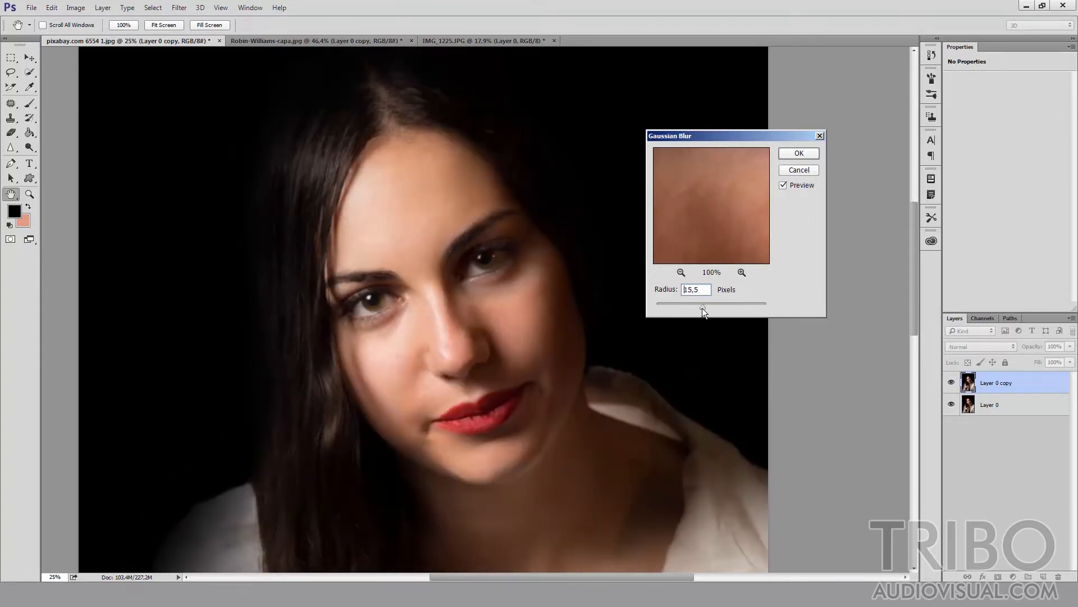
drag(706, 309, 716, 305)
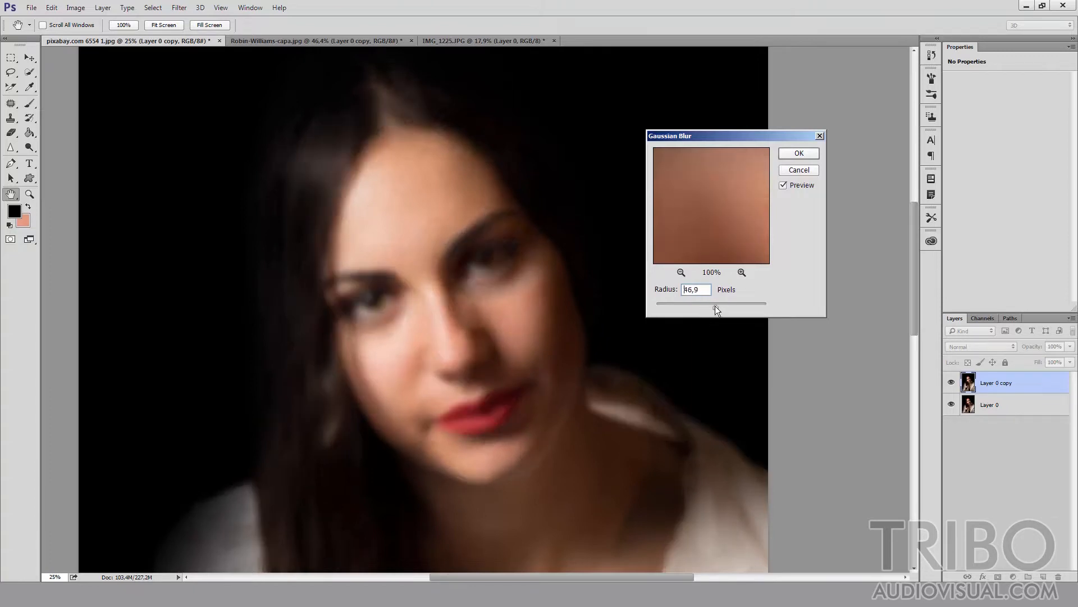
click(809, 152)
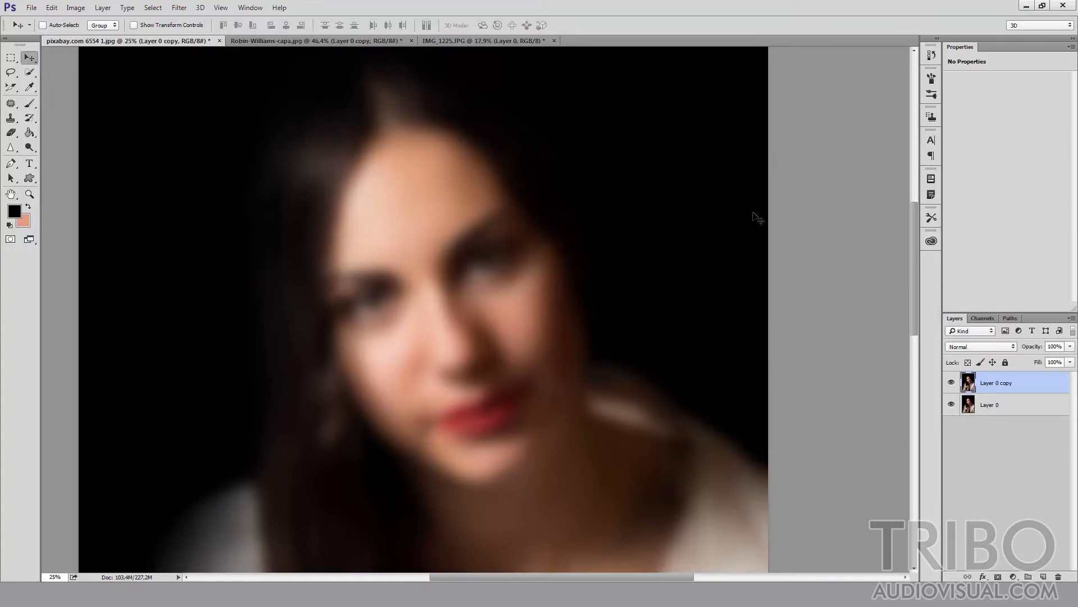
click(951, 383)
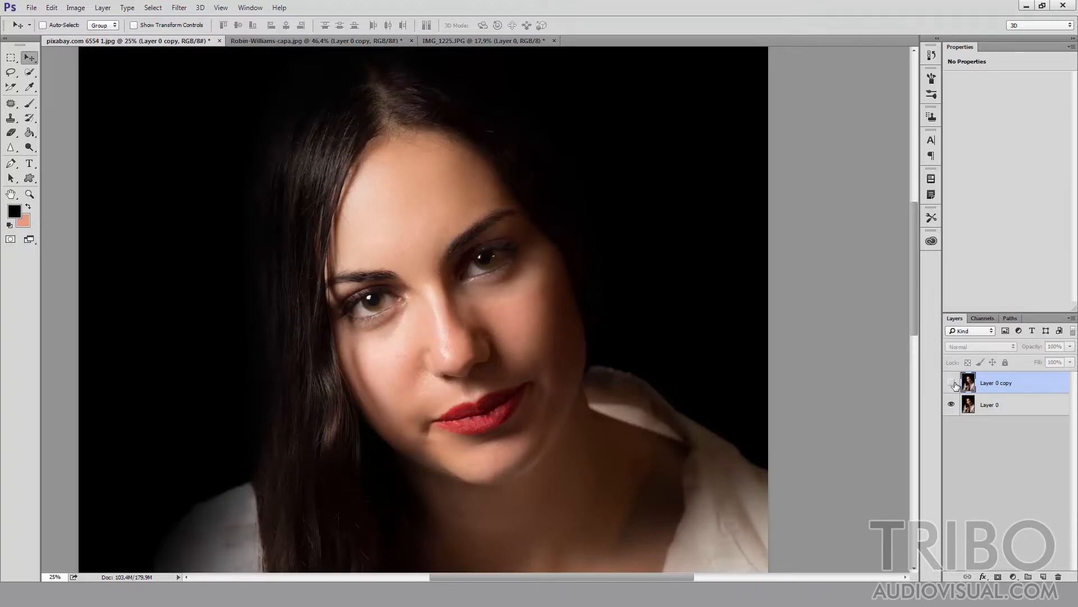
click(952, 383)
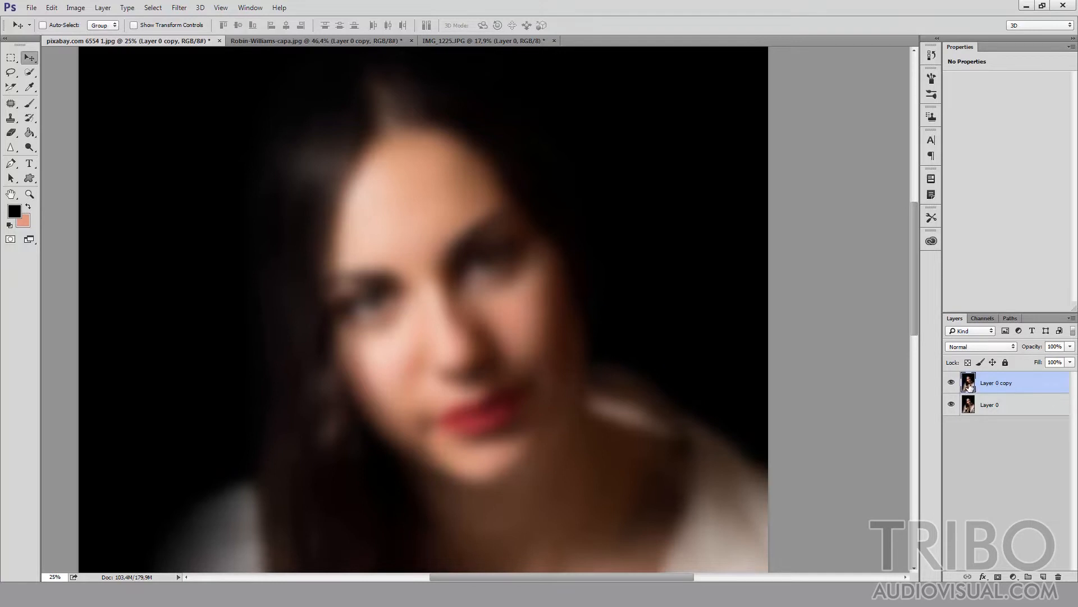
- Split the blurred layer's This Layer Blend If sliders, shadows at 0/about 124 and highlights as well, and compare the result with the original
double_click(969, 385)
drag(856, 121, 854, 129)
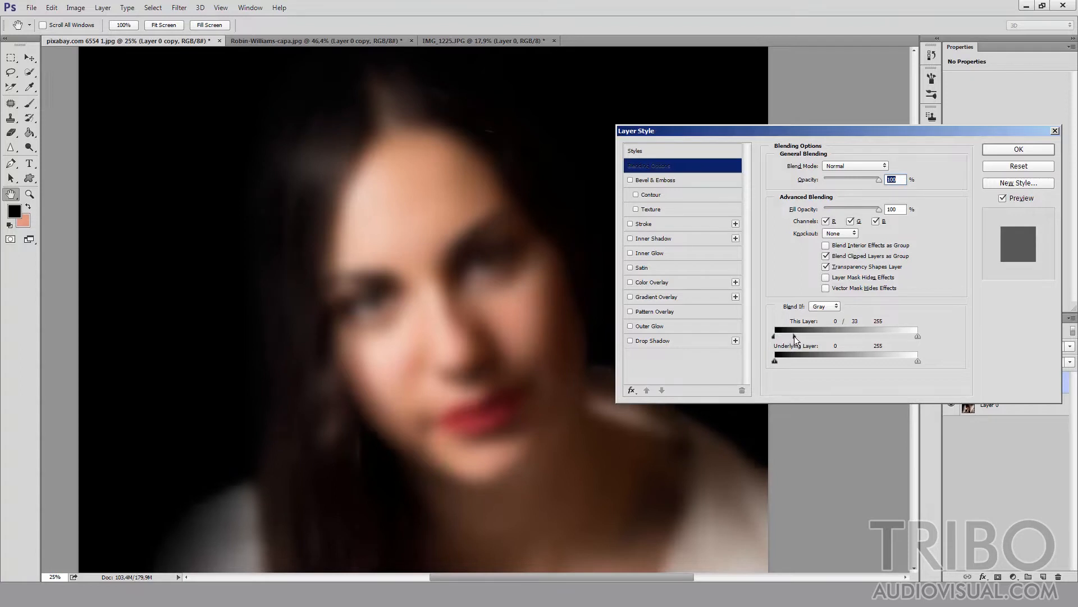
drag(794, 336, 763, 332)
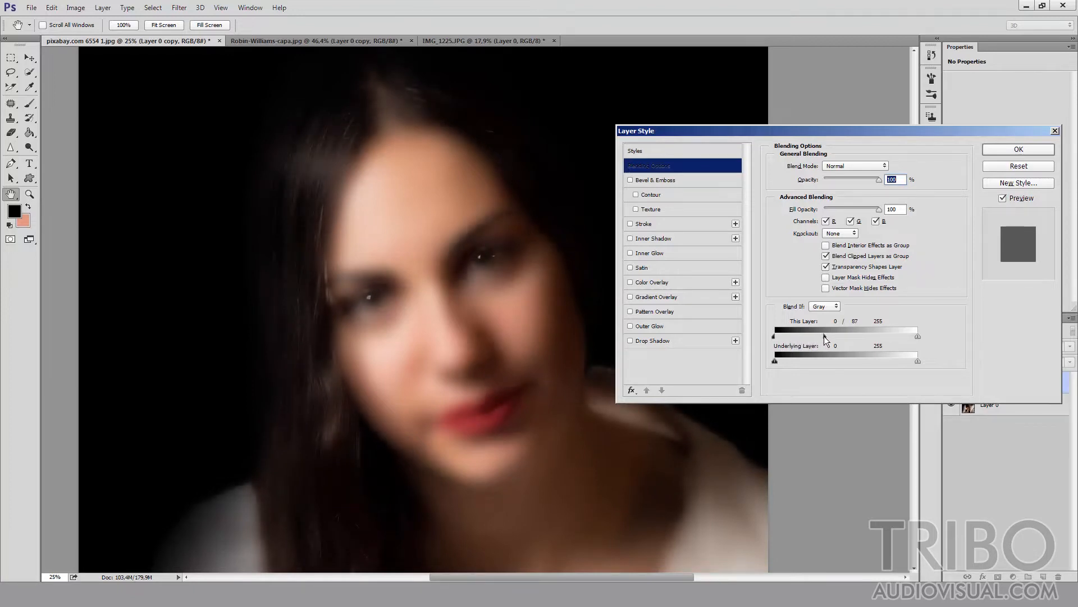
drag(824, 336, 845, 333)
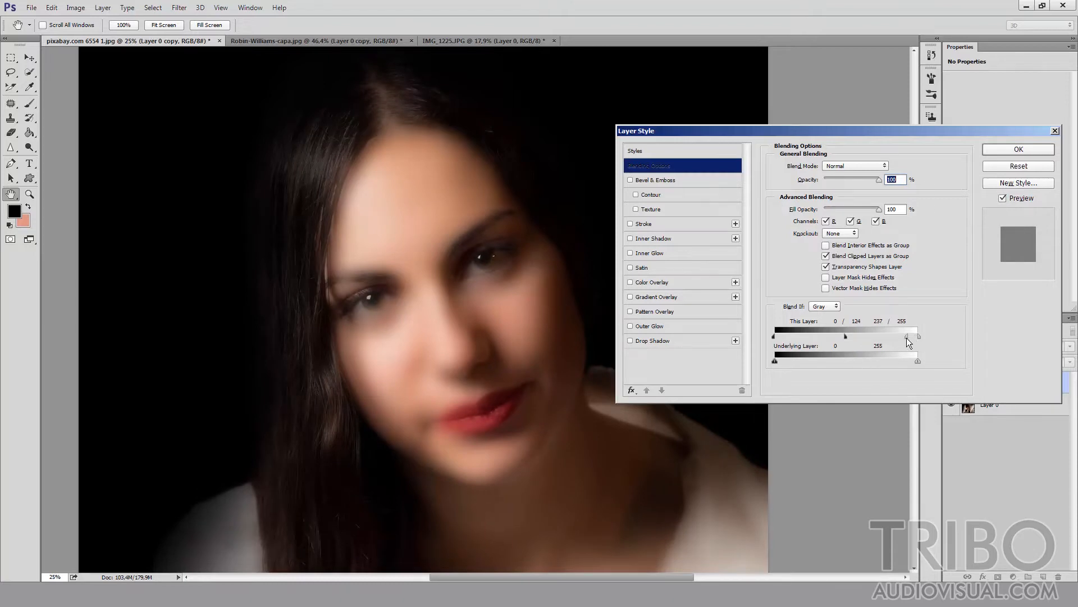
drag(894, 338, 874, 335)
drag(842, 337, 844, 336)
click(1013, 150)
click(950, 383)
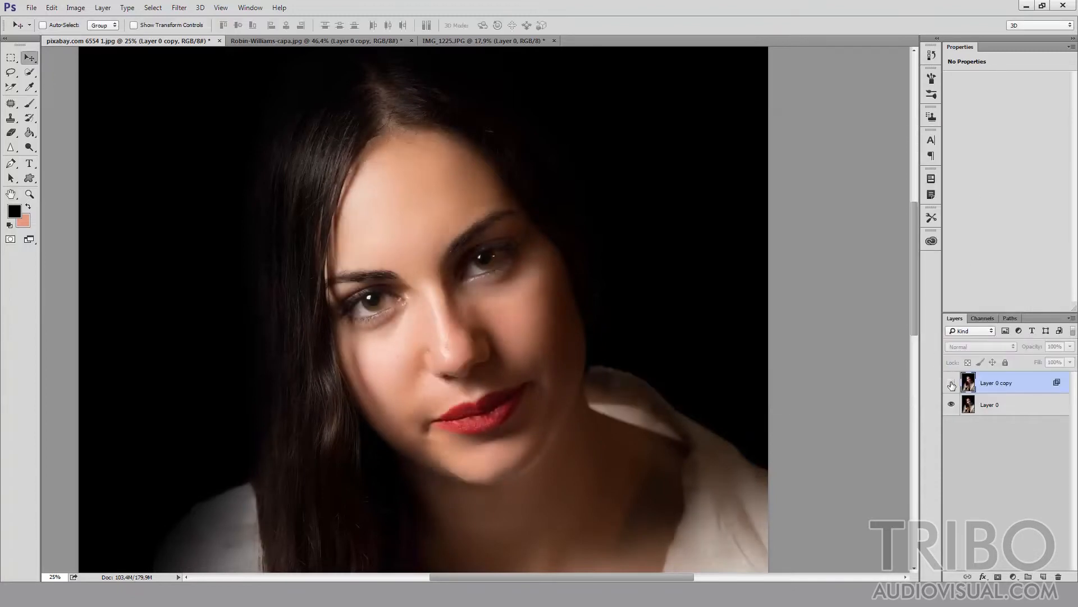
click(950, 383)
click(950, 385)
click(950, 383)
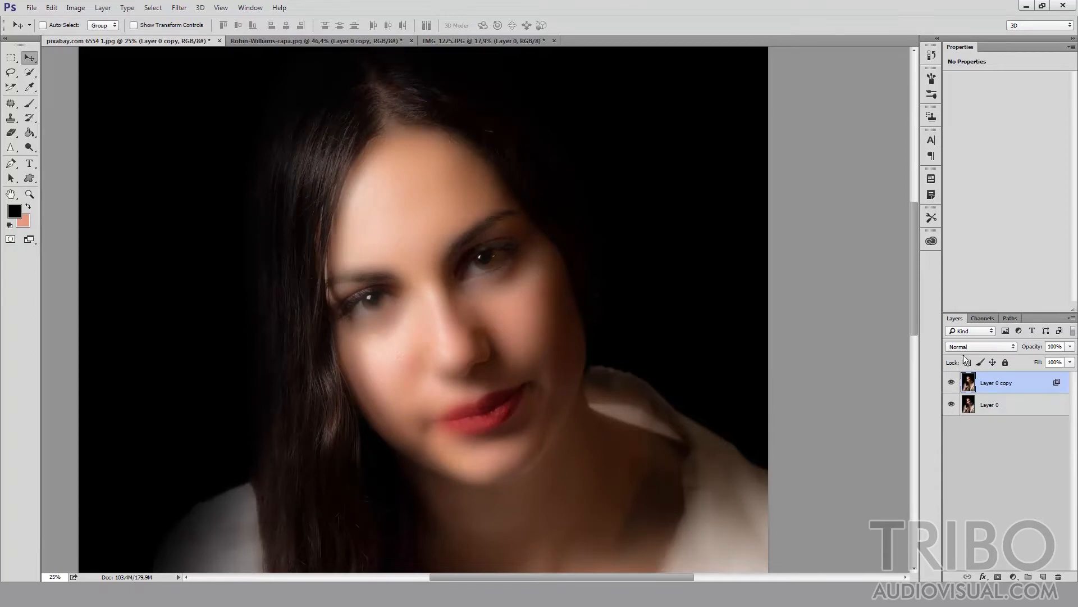
- Set the blurred layer's blend mode to Soft Light and compare the image with and without it
click(964, 347)
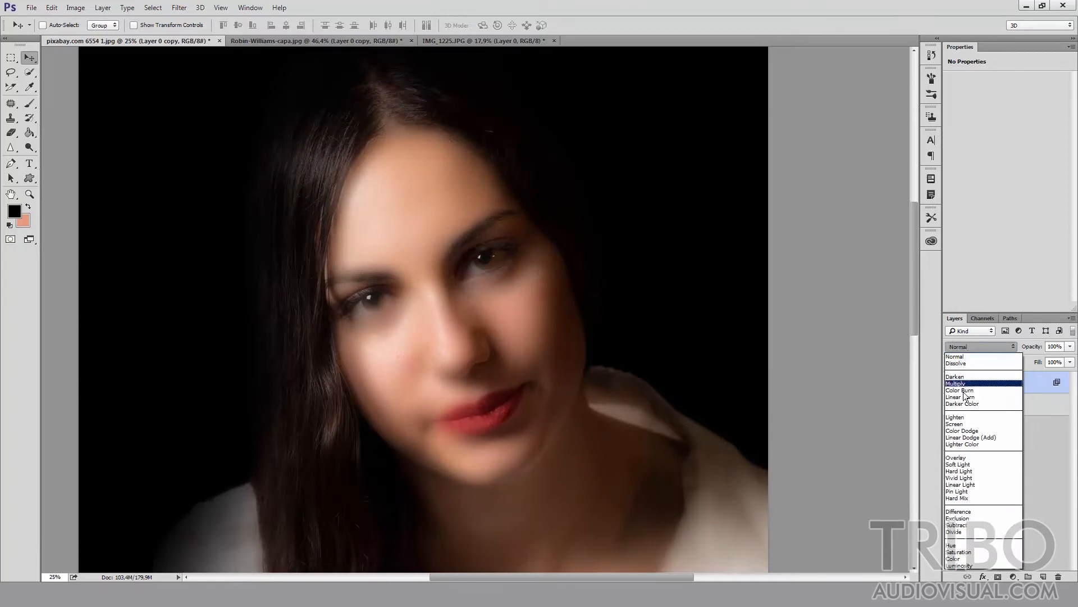
click(967, 465)
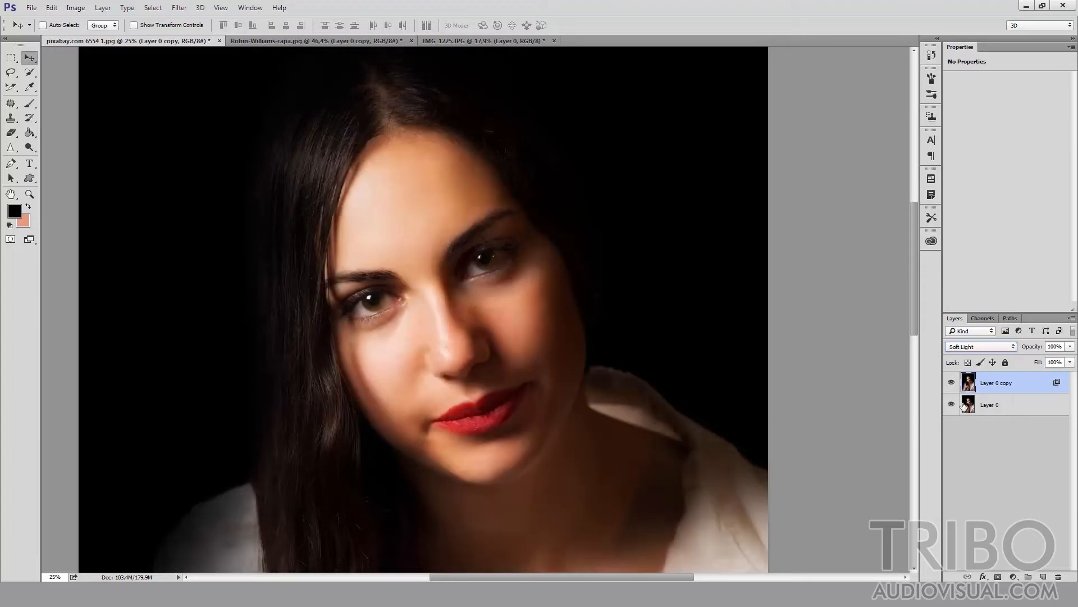
click(950, 383)
click(951, 384)
- Duplicate Layer 0 and merge this new copy with the Soft Light layer above it
shift+click(972, 406)
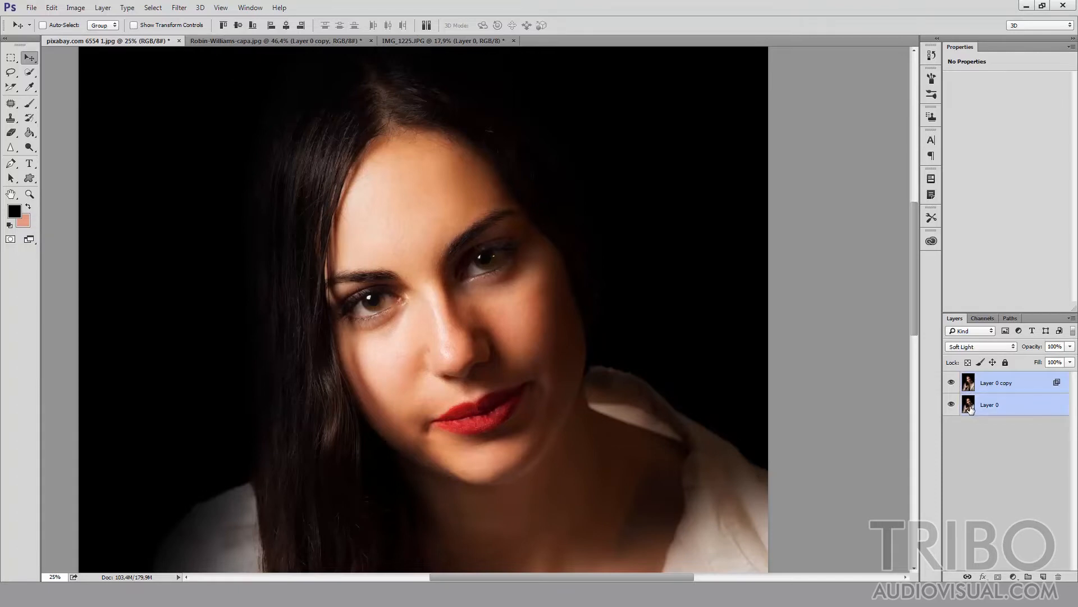
click(971, 407)
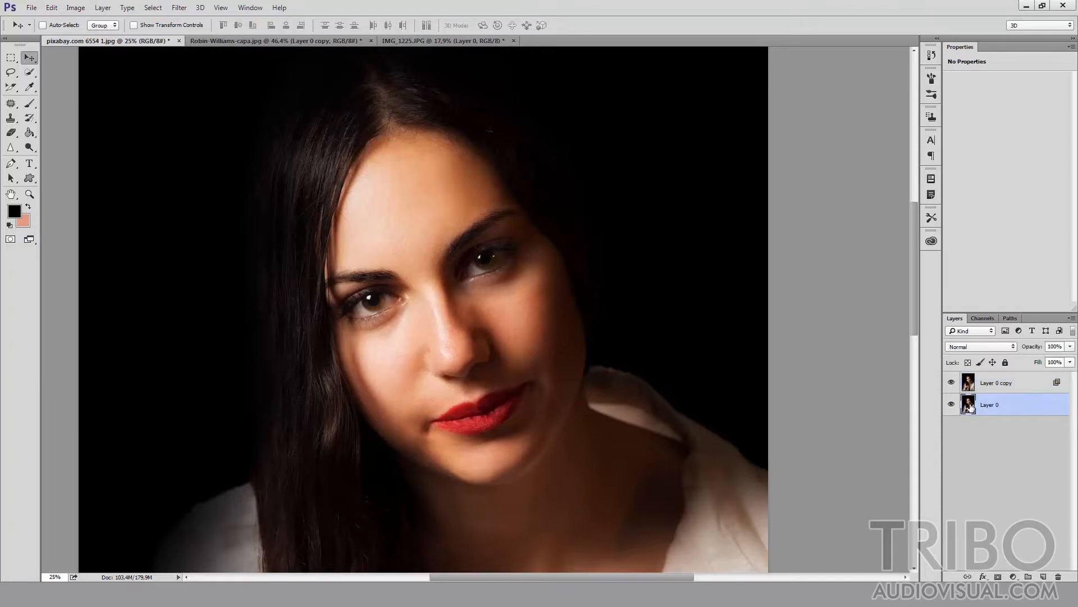
key(ctrl+j)
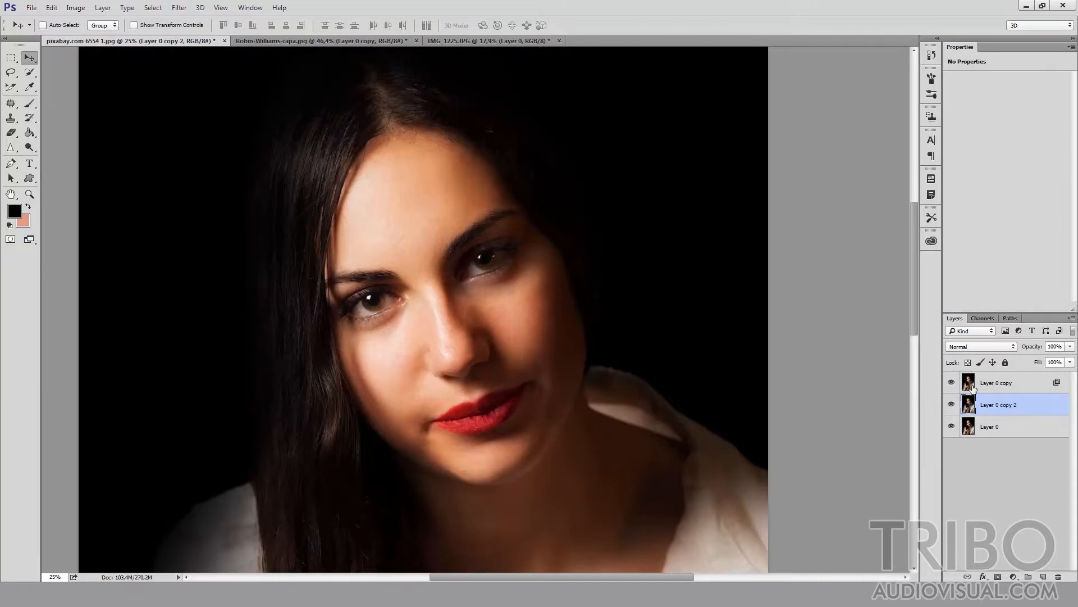
shift+click(972, 387)
key(ctrl+e)
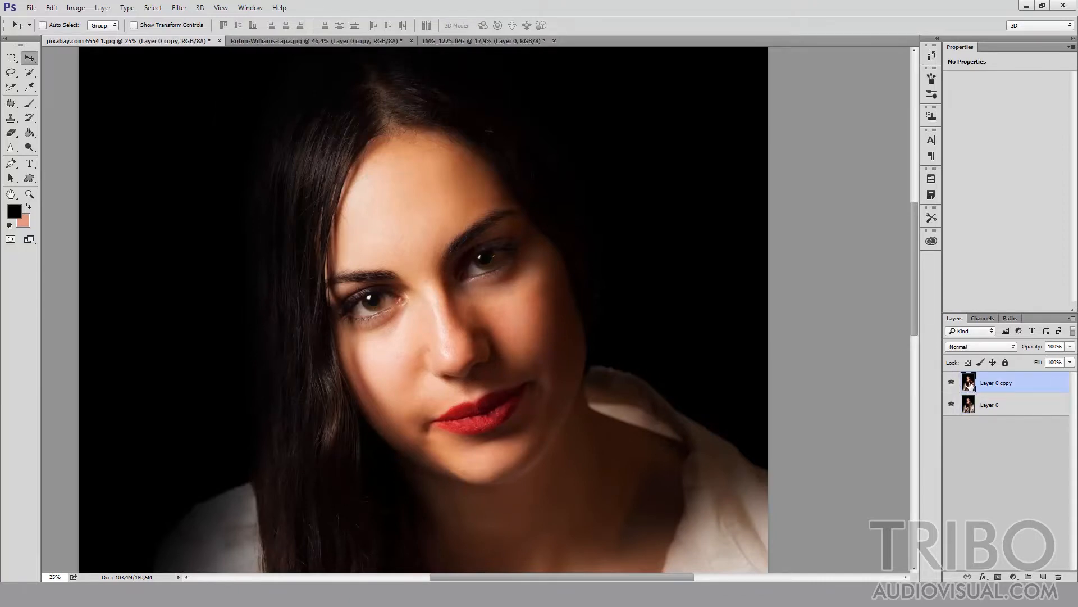
- Shift the merged layer's midtones toward cyan at about -18 with Color Balance, fine-tune the remaining balance, and compare with the original
key(ctrl)
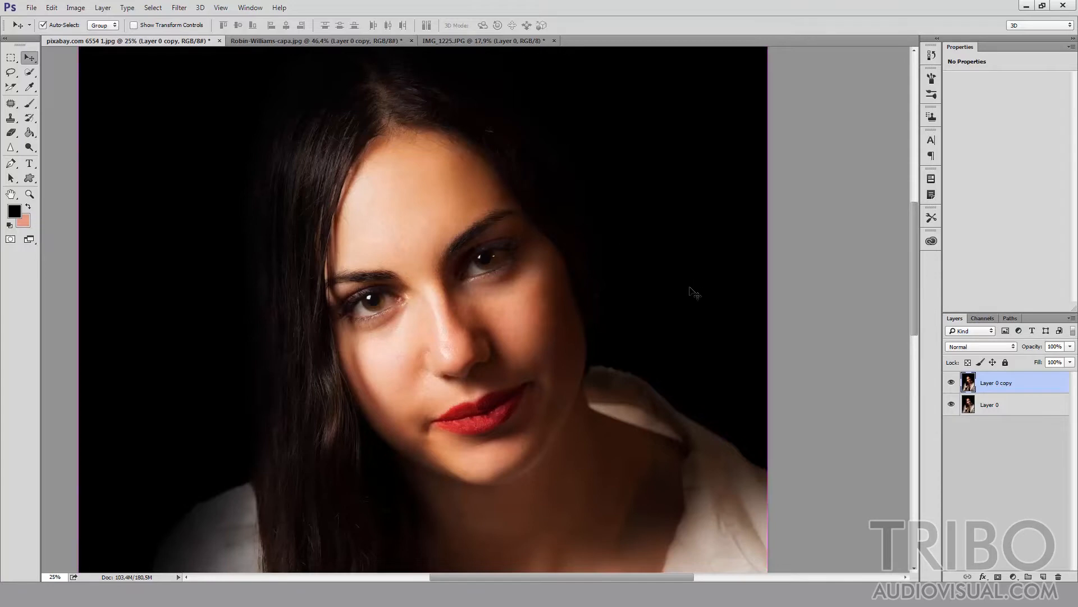
key(ctrl+b)
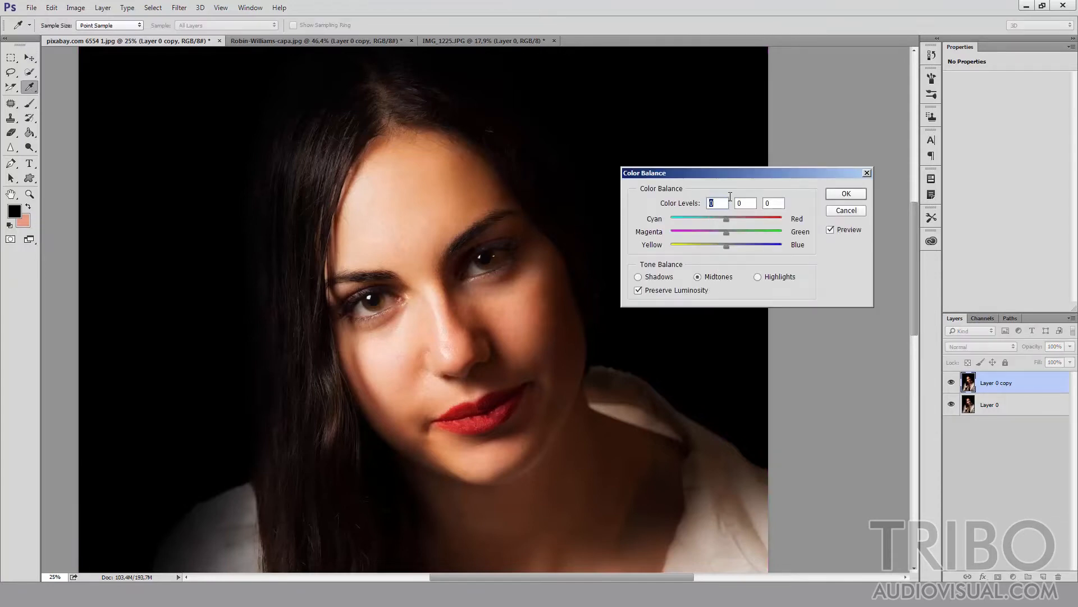
drag(710, 175, 714, 184)
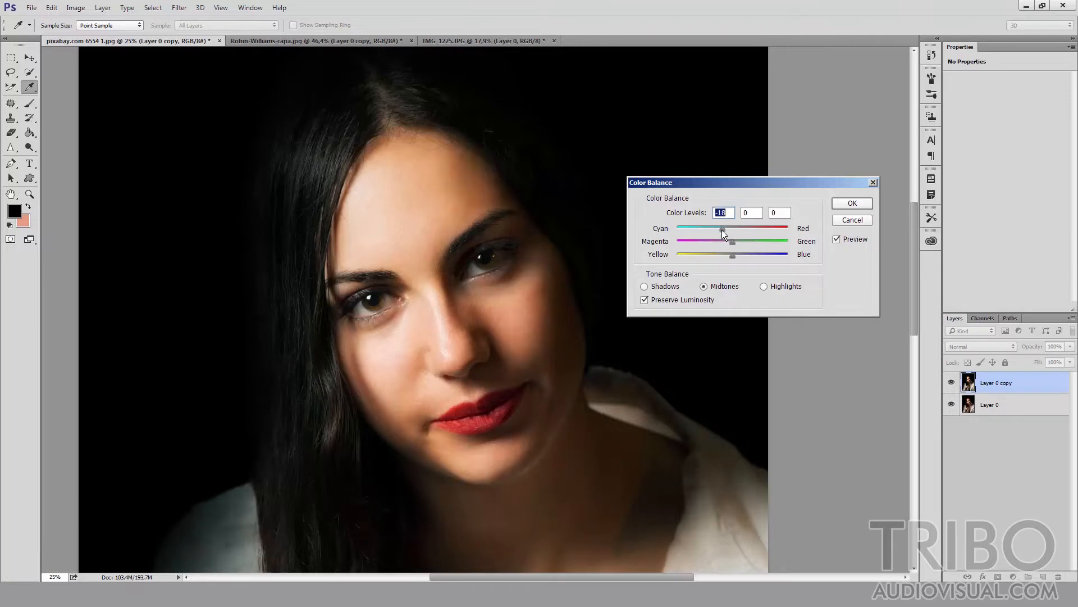
drag(733, 243, 739, 256)
click(852, 203)
key(v)
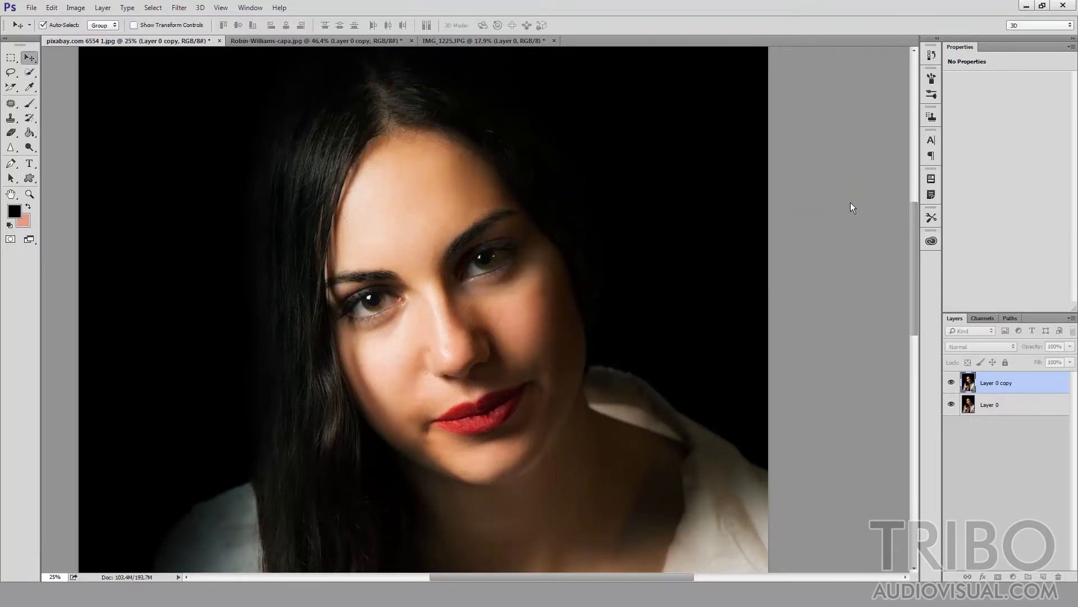
click(951, 383)
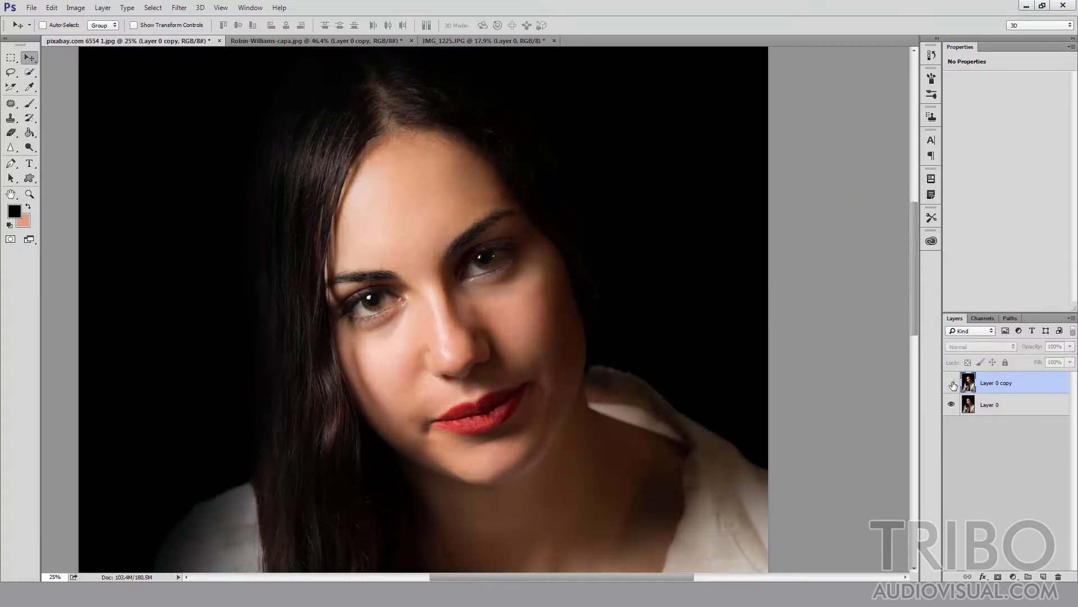
click(951, 382)
click(951, 382)
click(952, 382)
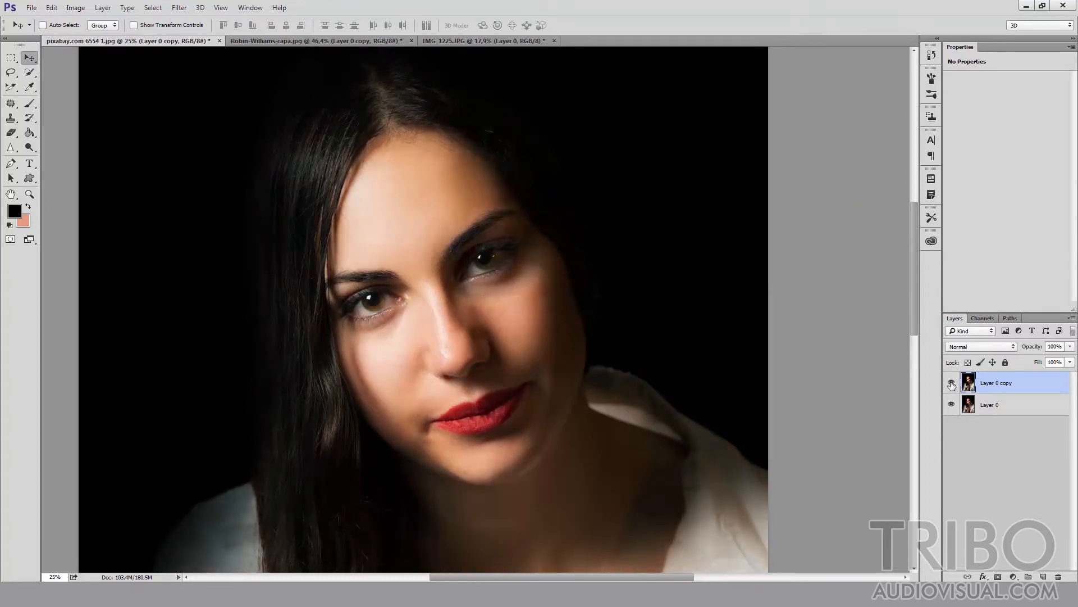
click(951, 382)
click(952, 383)
- Switch to the document Robin-Williams-capa.jpg, merge its layer copy into Layer 0 and duplicate the merged layer
click(288, 45)
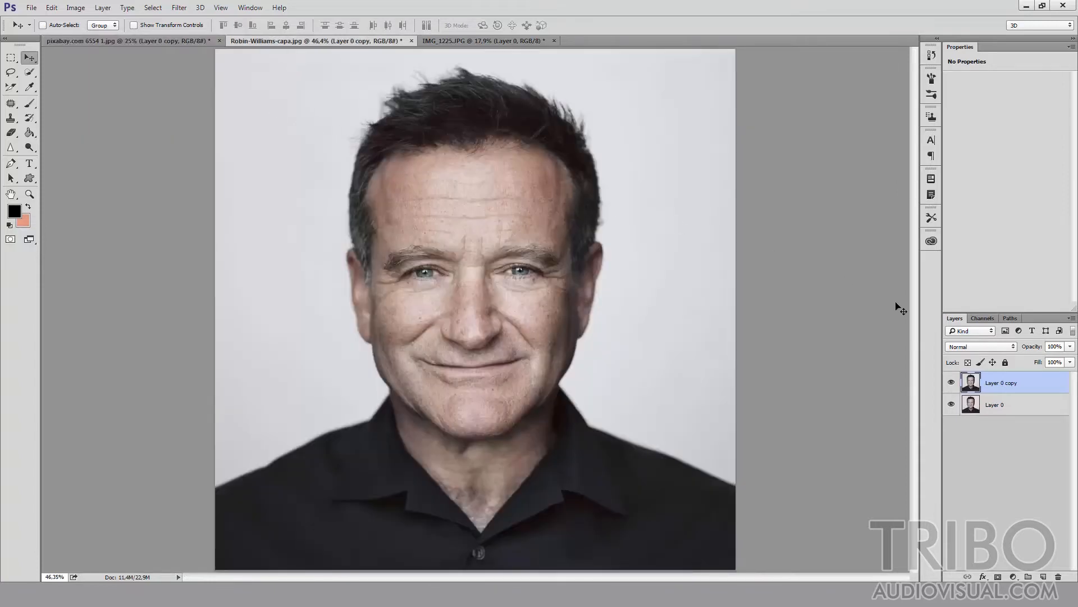
key(ctrl+e)
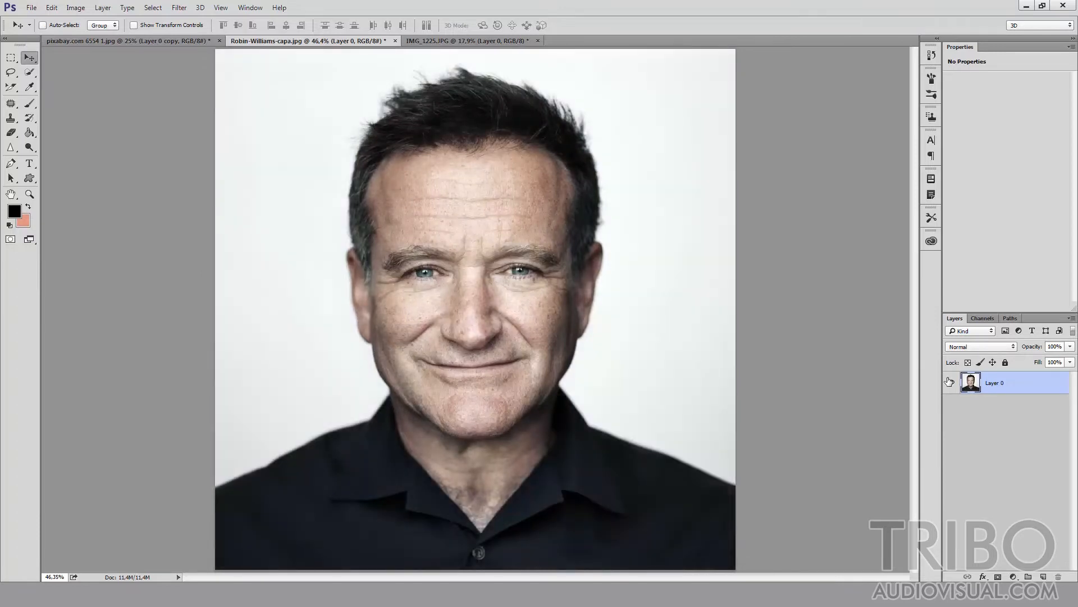
key(ctrl+j)
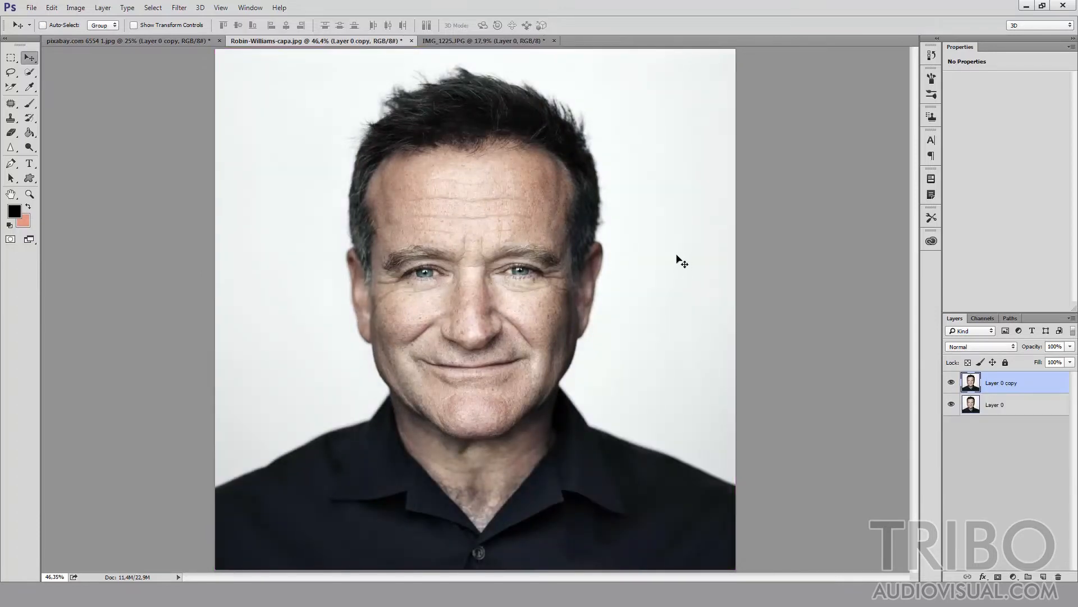
key(ctrl)
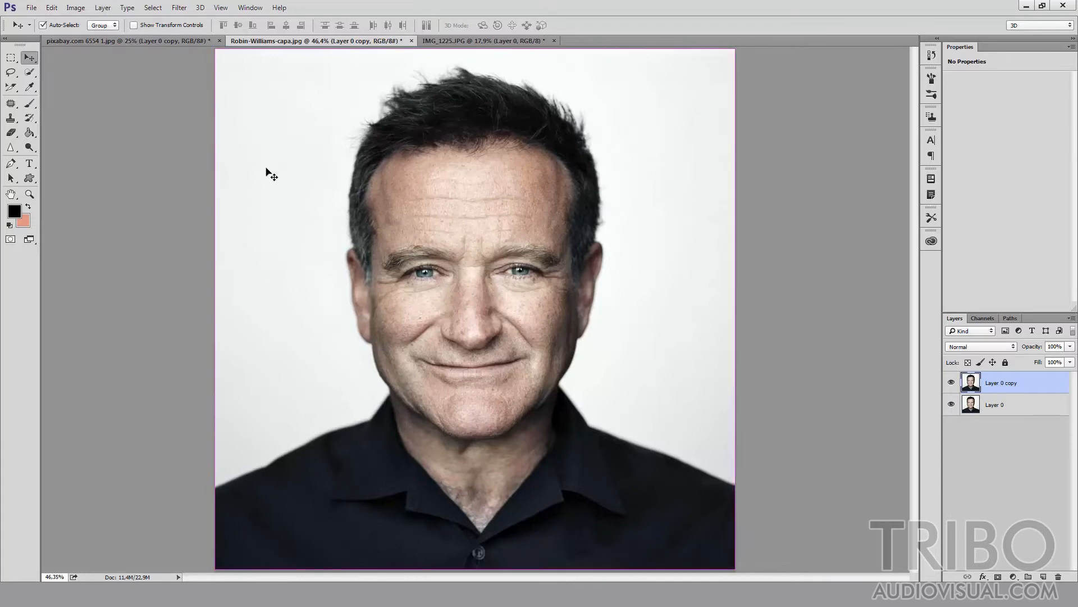
key(ctrl+1)
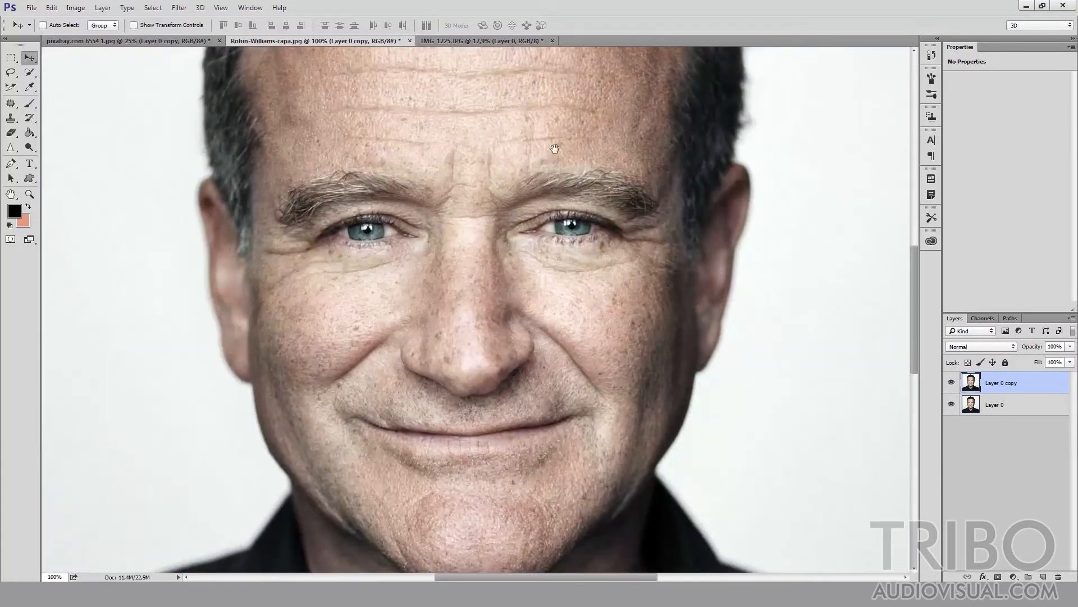
drag(568, 152, 640, 230)
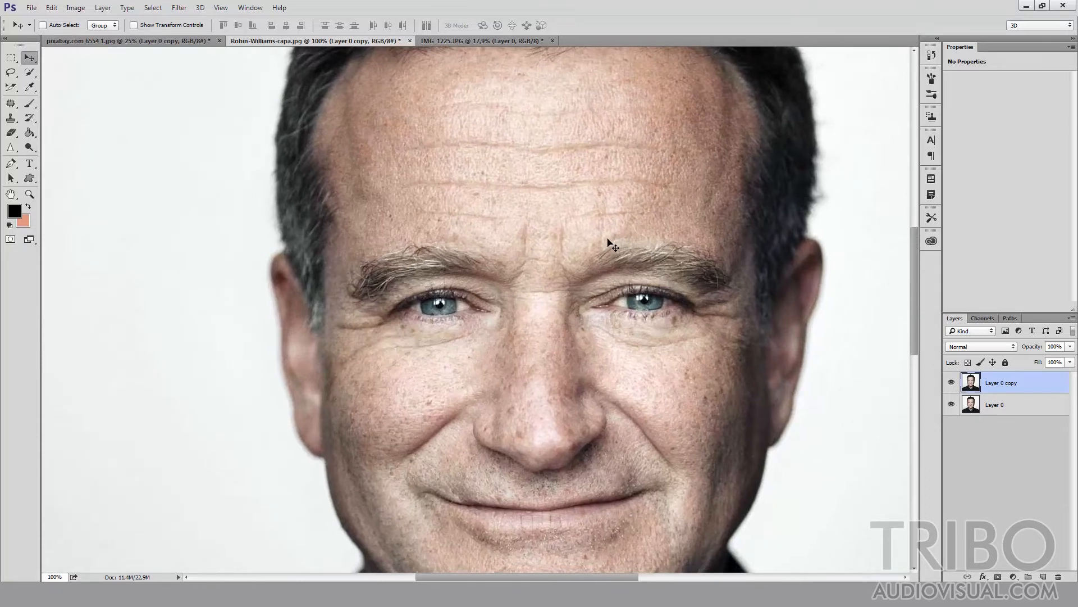
drag(563, 158, 570, 172)
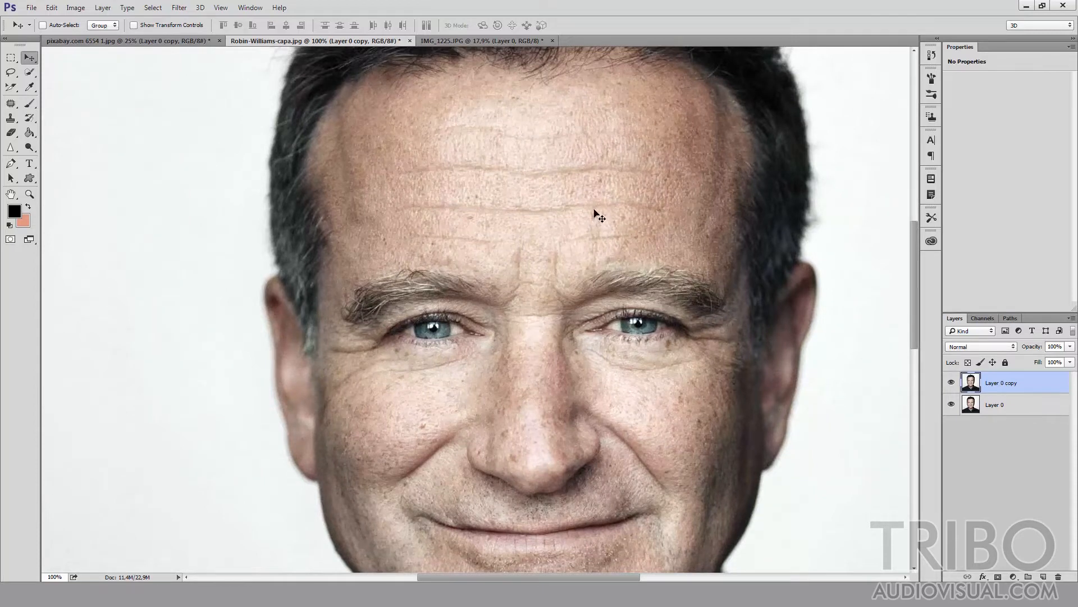
- Try the Clone Stamp at brush size 125 by cloning the eye area onto the pale background, and undo it
click(19, 120)
click(66, 116)
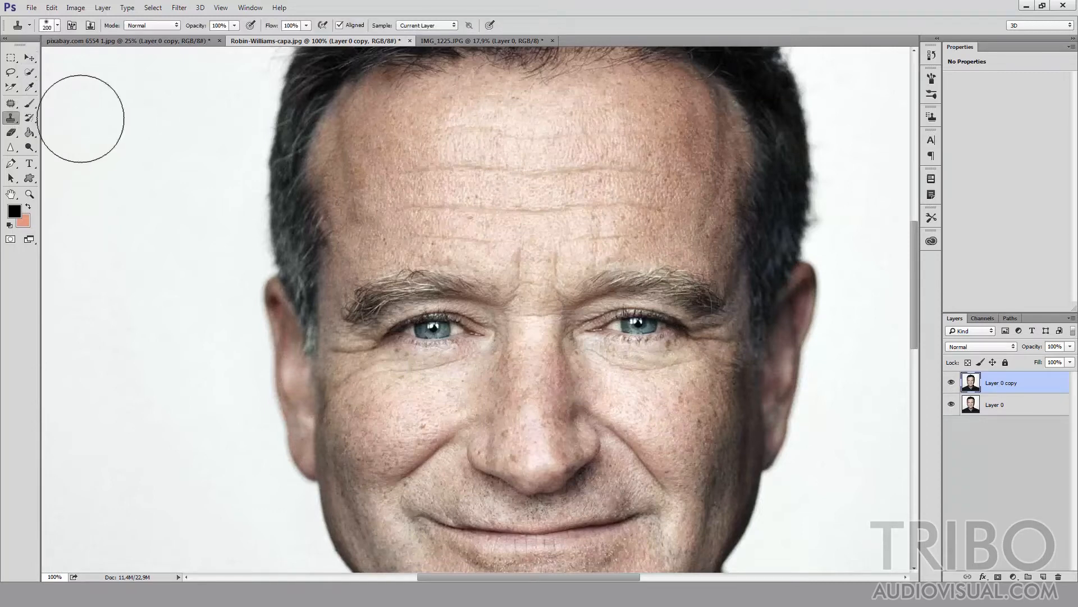
key(bracketleft)
key(bracketleft)
key(bracketleft)
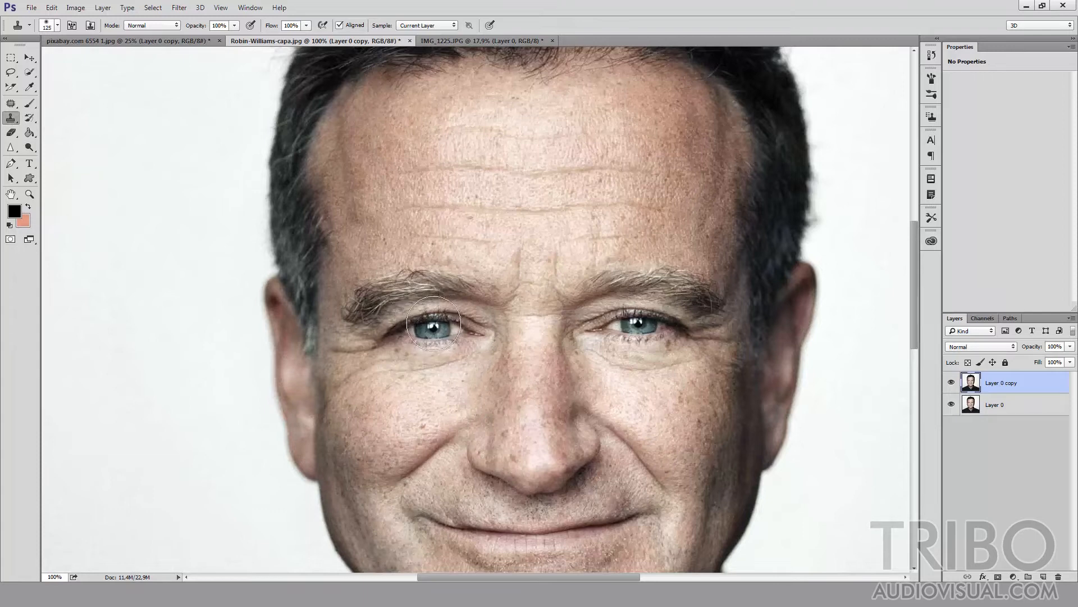
alt+click(434, 329)
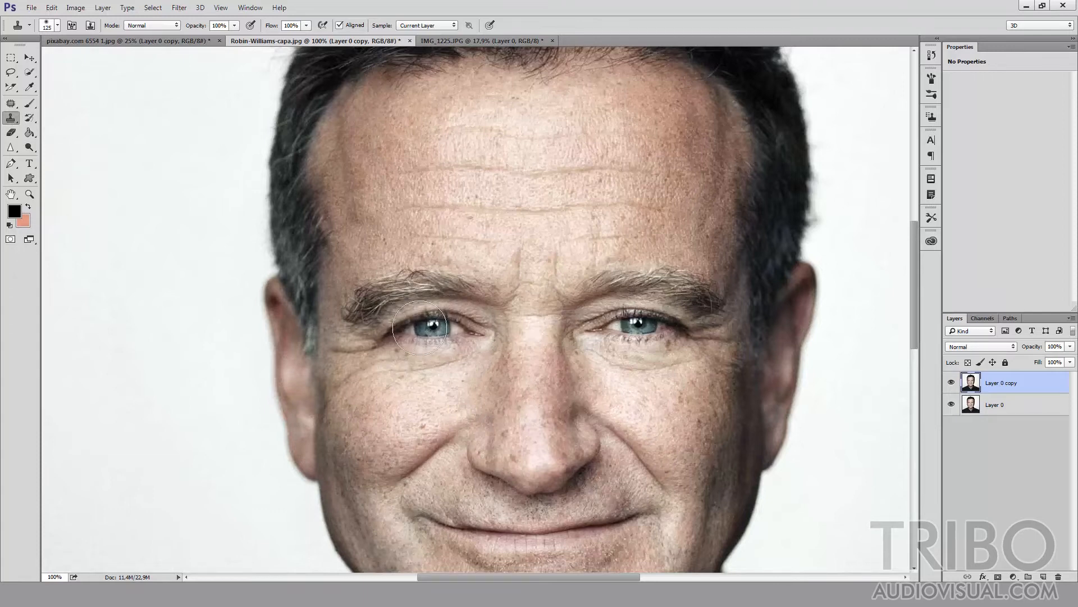
mouse_move(136, 279)
mouse_down()
mouse_move(168, 295)
mouse_move(205, 279)
mouse_move(232, 255)
mouse_move(211, 220)
mouse_move(207, 245)
mouse_move(284, 259)
mouse_move(260, 258)
mouse_move(227, 291)
mouse_move(268, 313)
mouse_move(424, 290)
mouse_move(433, 240)
mouse_move(378, 194)
mouse_move(204, 185)
mouse_move(232, 201)
mouse_up()
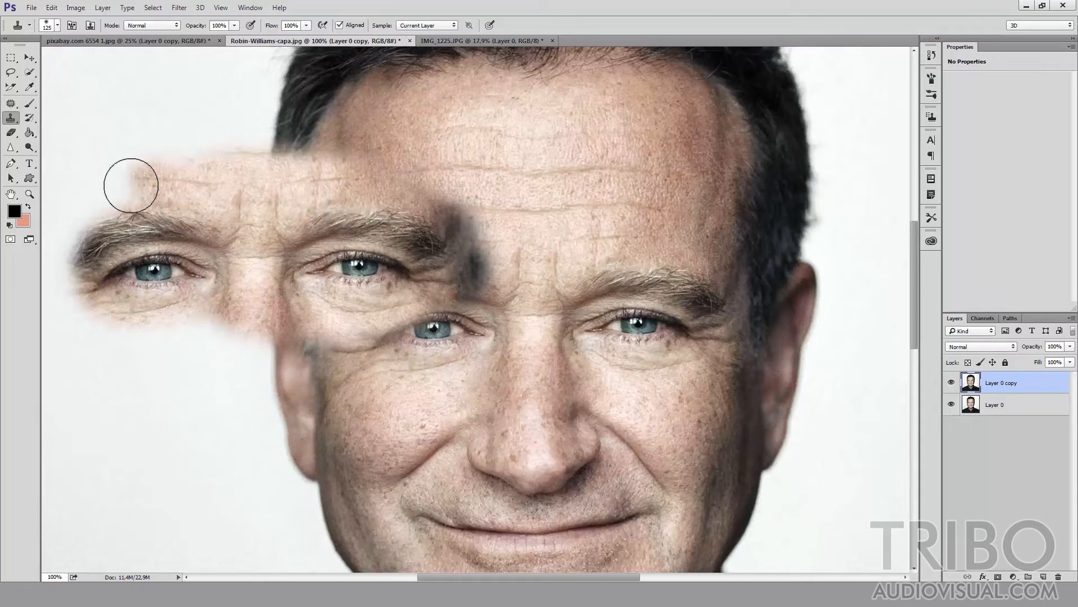
key(ctrl+z)
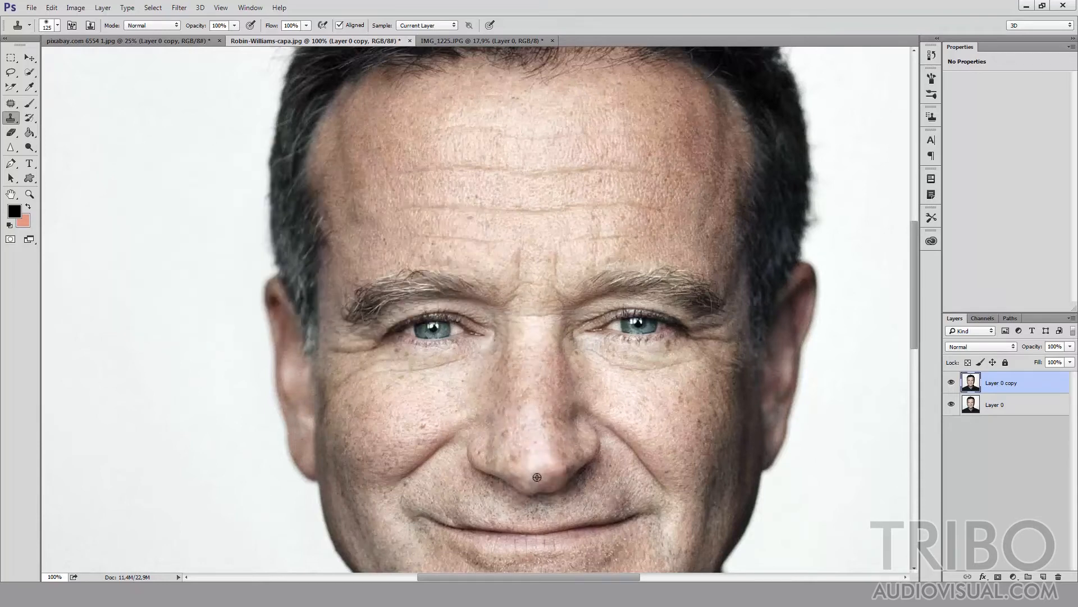
- Try cloning the nose and mouth area over the forehead, and undo the cloned strokes
mouse_move(517, 188)
mouse_down()
mouse_move(587, 149)
mouse_move(547, 76)
mouse_move(567, 74)
mouse_move(539, 138)
mouse_move(583, 199)
mouse_move(657, 242)
mouse_move(381, 165)
mouse_move(696, 235)
mouse_move(488, 193)
mouse_move(651, 233)
mouse_move(656, 136)
mouse_move(578, 197)
mouse_move(748, 187)
mouse_move(642, 221)
mouse_move(698, 216)
mouse_move(677, 223)
mouse_move(806, 146)
mouse_move(813, 113)
mouse_move(787, 86)
mouse_move(697, 56)
mouse_move(737, 107)
mouse_move(688, 178)
mouse_up()
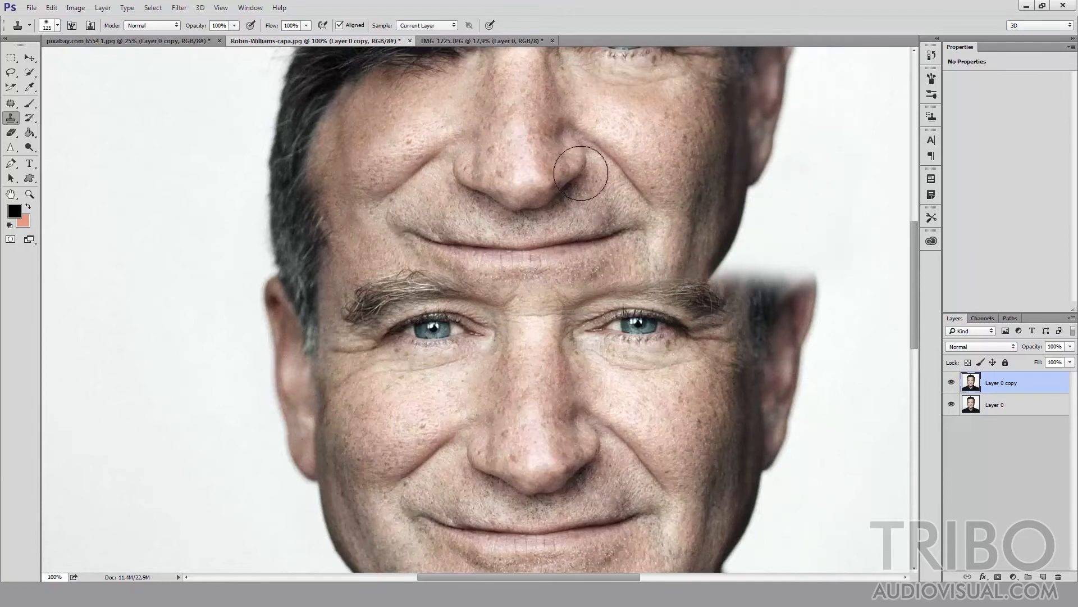
drag(539, 284, 567, 390)
key(ctrl+z)
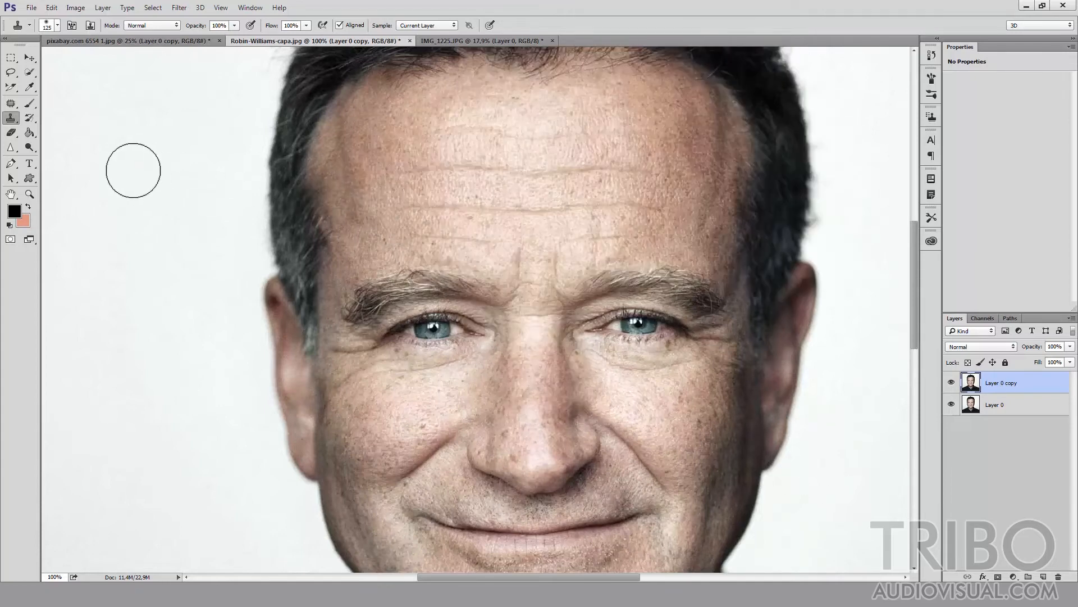
- Outline one eye with a rectangular marquee as an example pattern area, and clear the selection
right_click(10, 118)
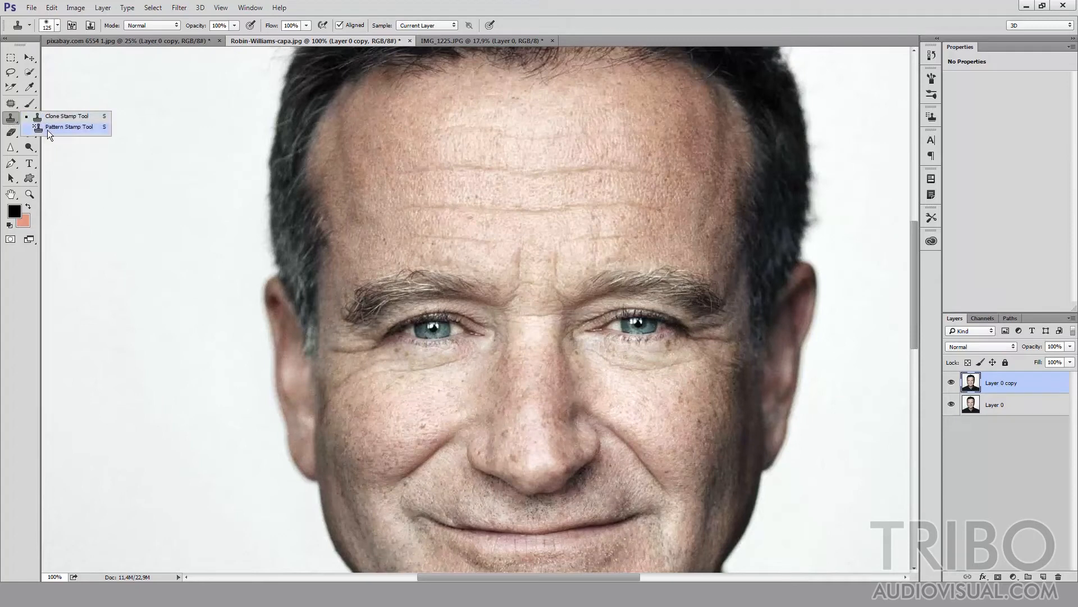
click(11, 120)
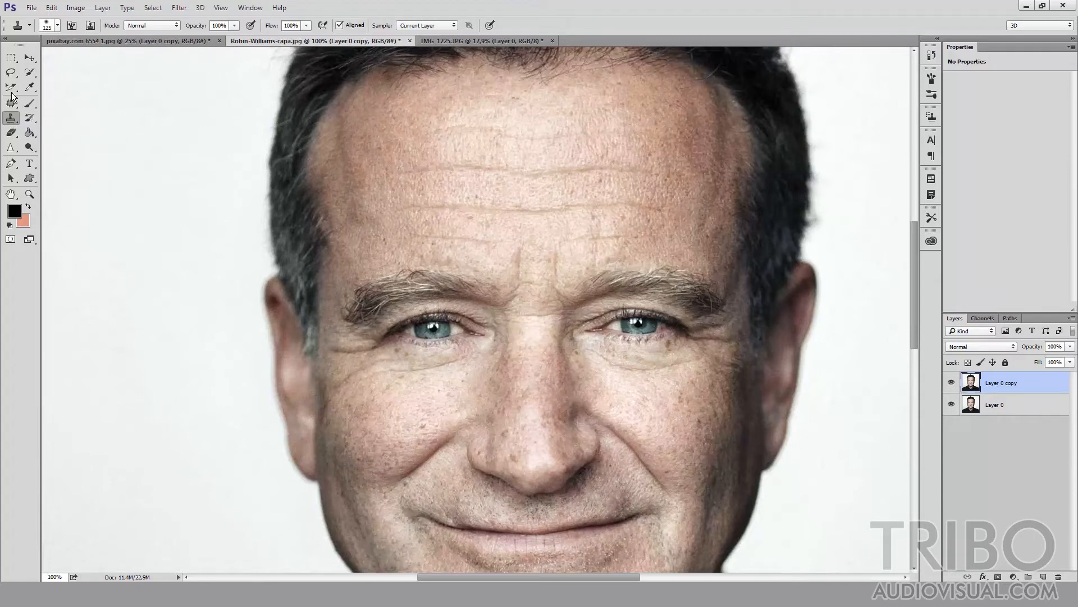
click(11, 58)
drag(379, 290, 493, 380)
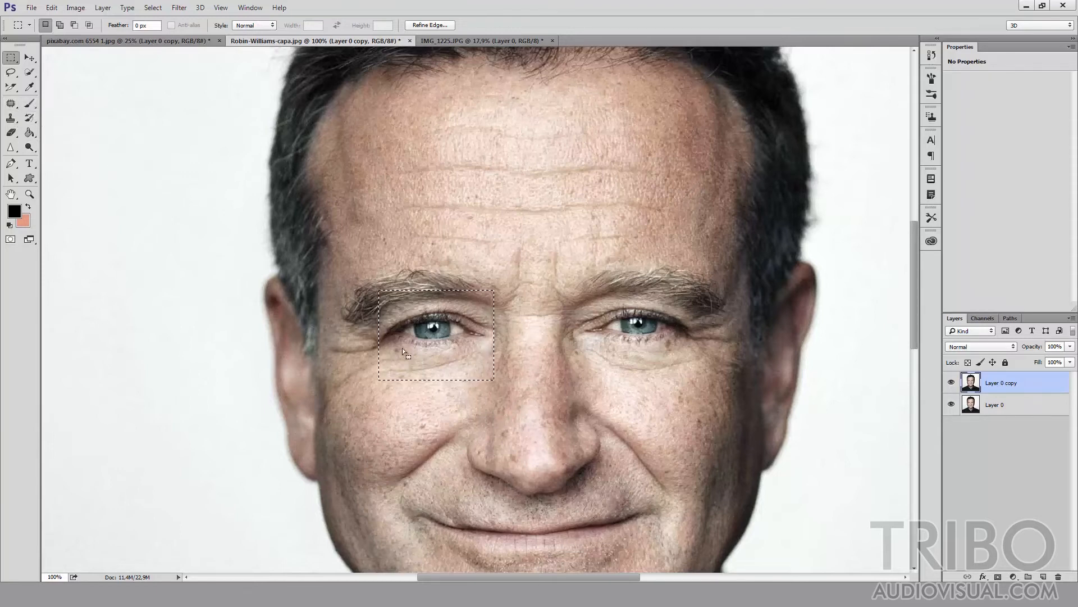
key(ctrl+d)
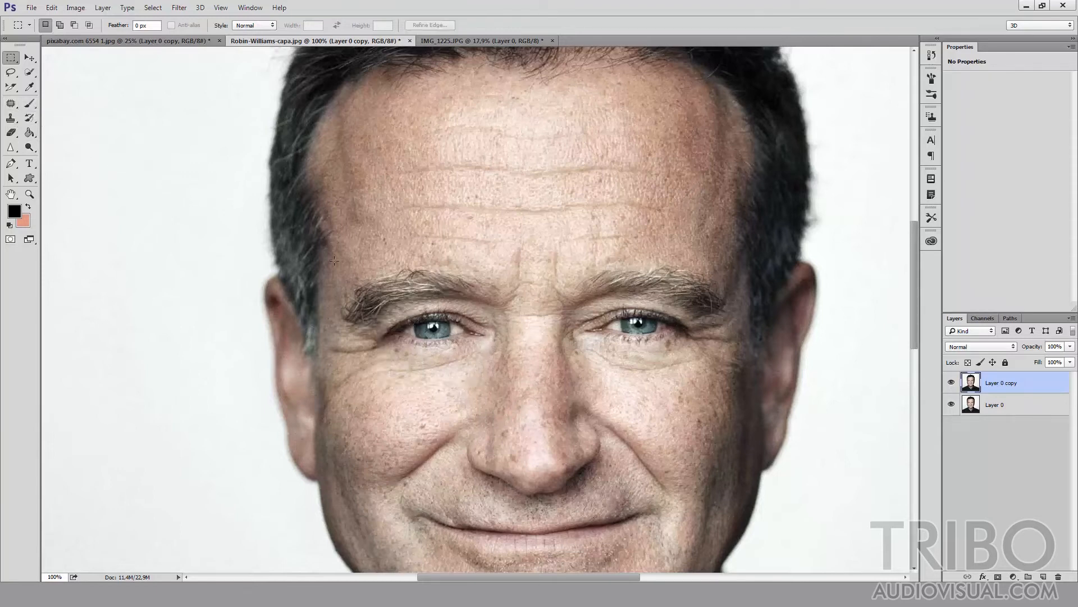
- Try the Pattern Stamp with the current pattern across the background and hair, and undo the stroke
click(11, 118)
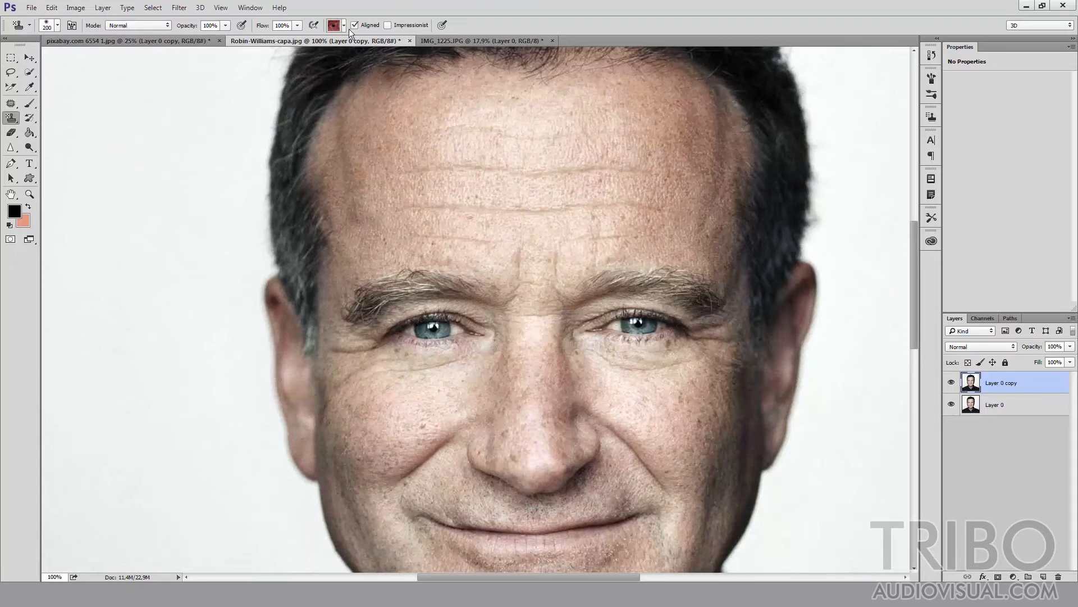
click(343, 27)
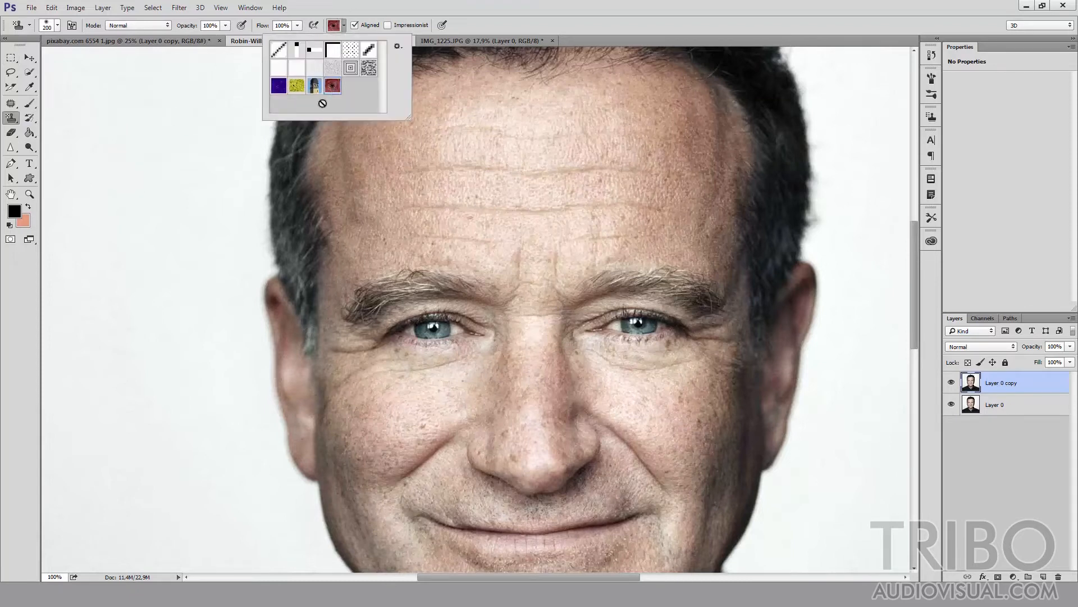
mouse_move(132, 157)
mouse_down()
mouse_move(149, 217)
mouse_move(253, 248)
mouse_move(372, 259)
mouse_move(270, 186)
mouse_move(404, 281)
mouse_move(433, 193)
mouse_move(491, 212)
mouse_move(337, 141)
mouse_up()
key(ctrl+z)
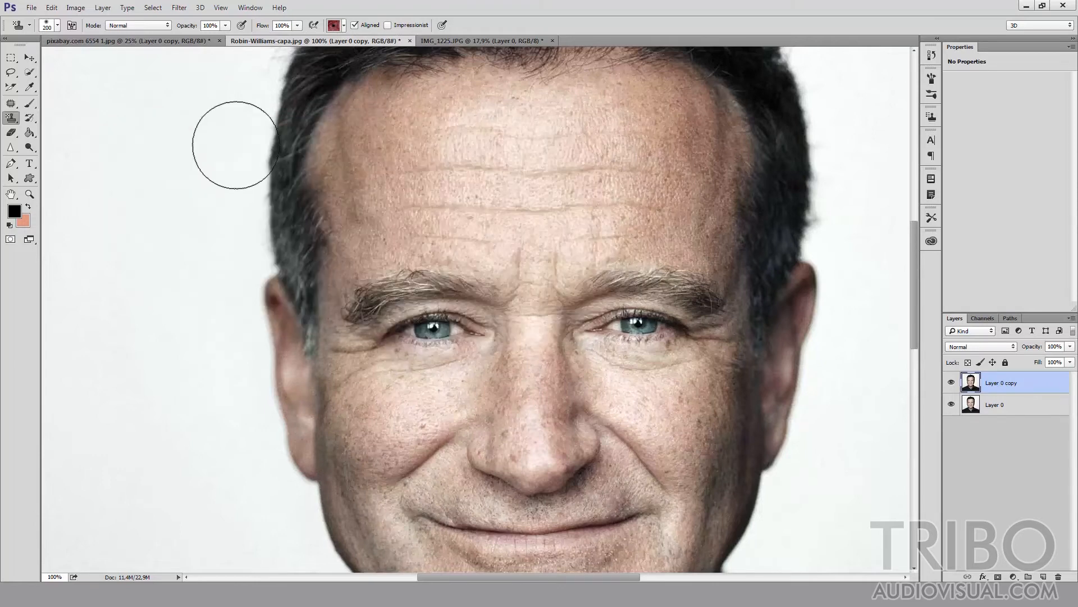
- Switch back to the Clone Stamp and reduce its brush size to 25
click(16, 121)
click(45, 115)
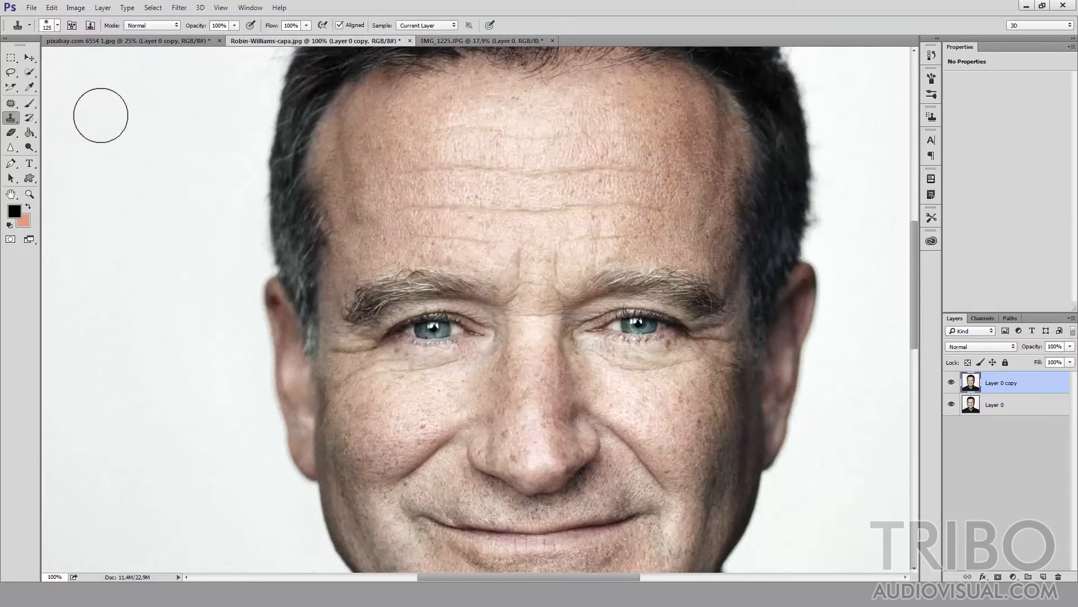
click(11, 118)
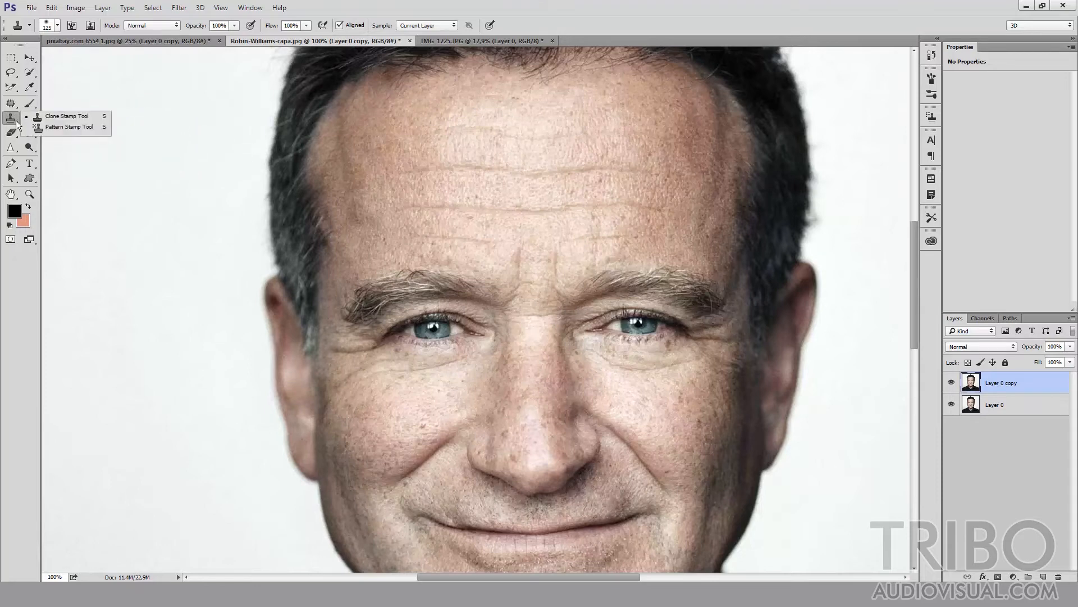
click(65, 119)
key(bracketleft)
key(bracketleft)
key(bracketleft)
key(bracketleft)
key(bracketleft)
key(bracketleft)
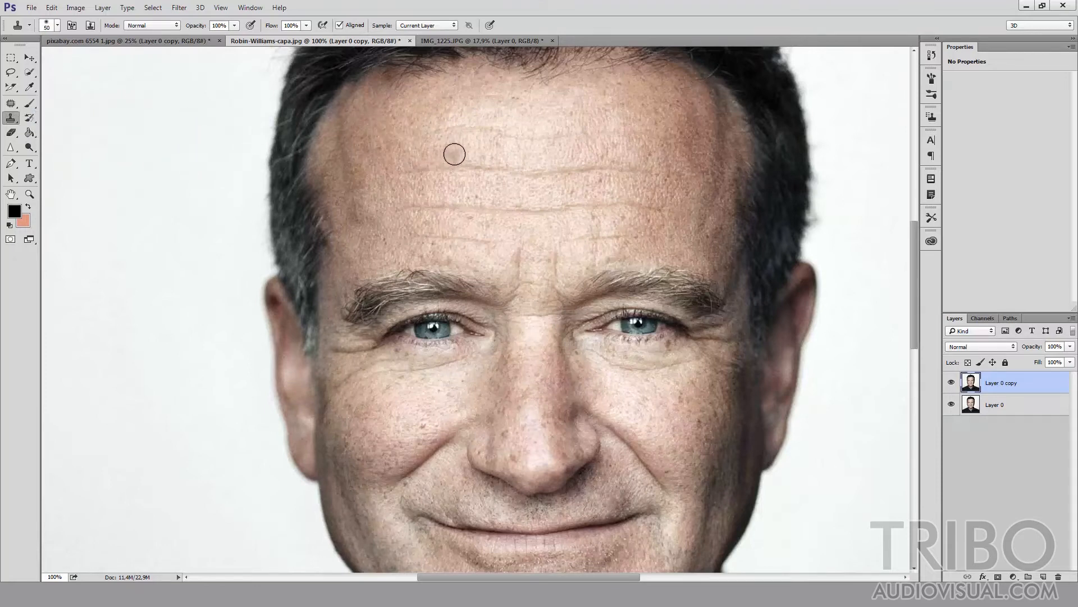
key(bracketleft)
key(bracketleft)
key(bracketleft)
key(bracketleft)
key(bracketleft)
key(bracketright)
- Add an empty layer above Layer 0 copy and set the Clone Stamp to sample All Layers
click(1043, 576)
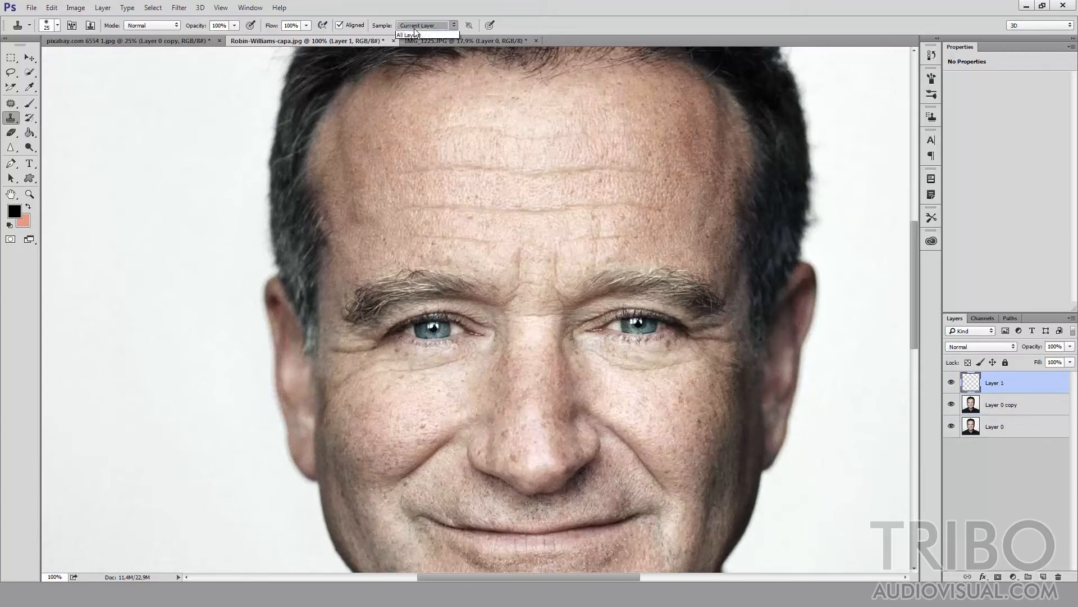
click(413, 27)
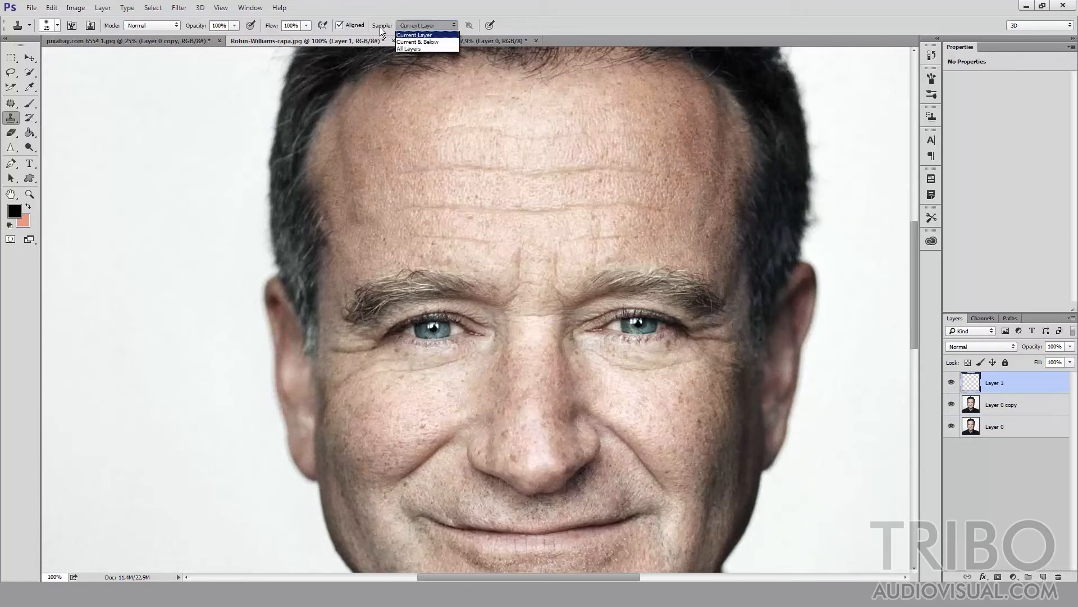
click(411, 49)
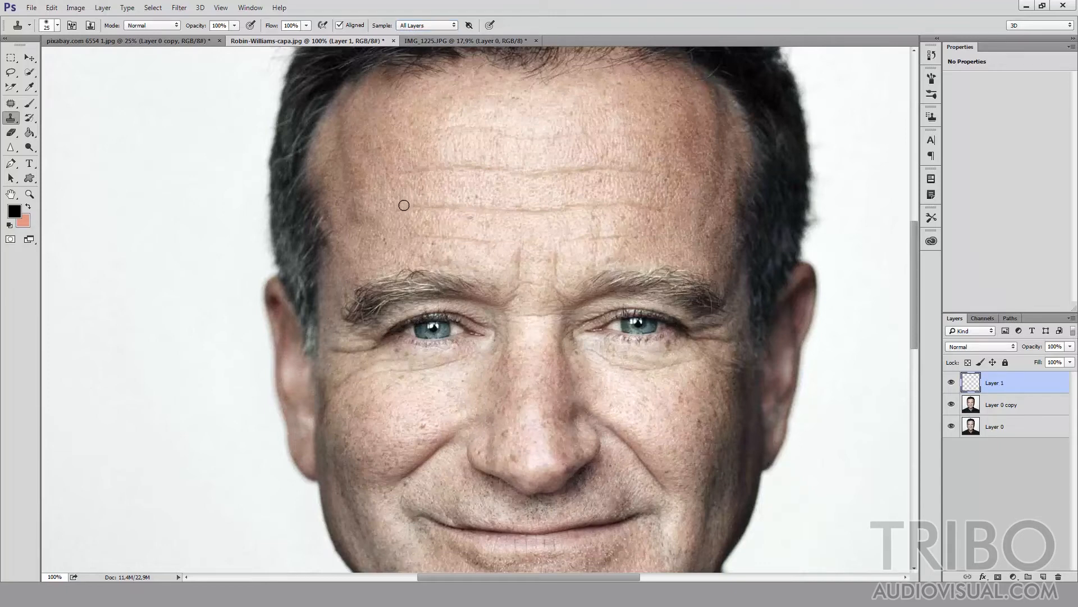
- Clone clean skin over the lower forehead wrinkles and the short lines above the eyebrows on the empty layer
drag(400, 209, 672, 211)
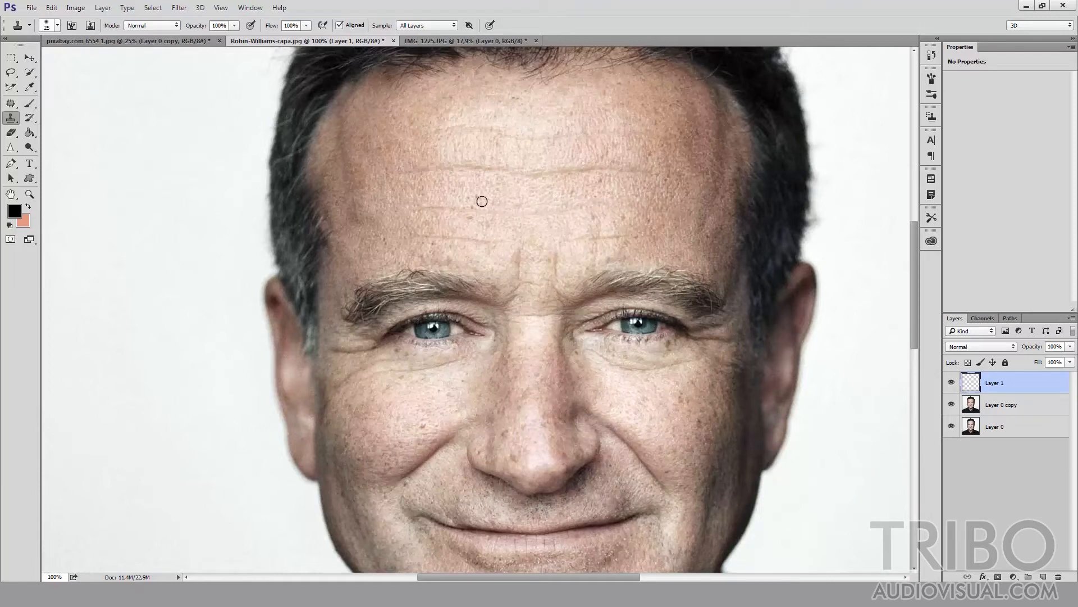
drag(429, 207, 467, 206)
alt+click(465, 188)
alt+click(574, 231)
drag(571, 240, 602, 231)
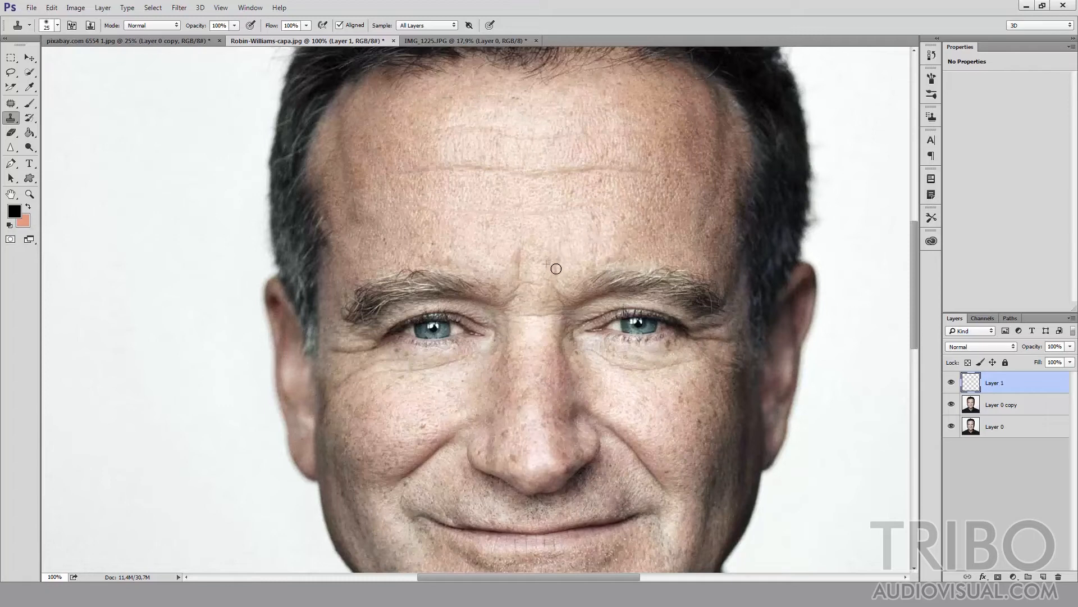
- Clone away the frown line between the eyebrows and the middle and upper forehead wrinkles
drag(518, 251, 520, 276)
drag(410, 172, 653, 169)
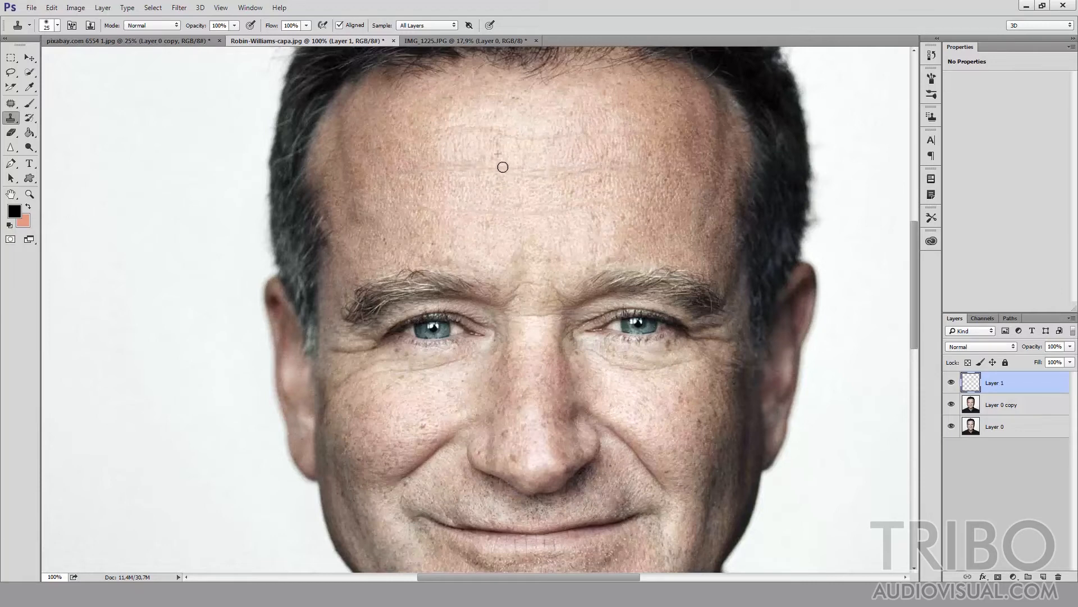
drag(440, 126, 499, 129)
alt+click(476, 118)
alt+click(505, 123)
- Clone clean skin over the under-eye and outer eye-corner wrinkles and retouch a small spot on the chin
drag(613, 199, 586, 121)
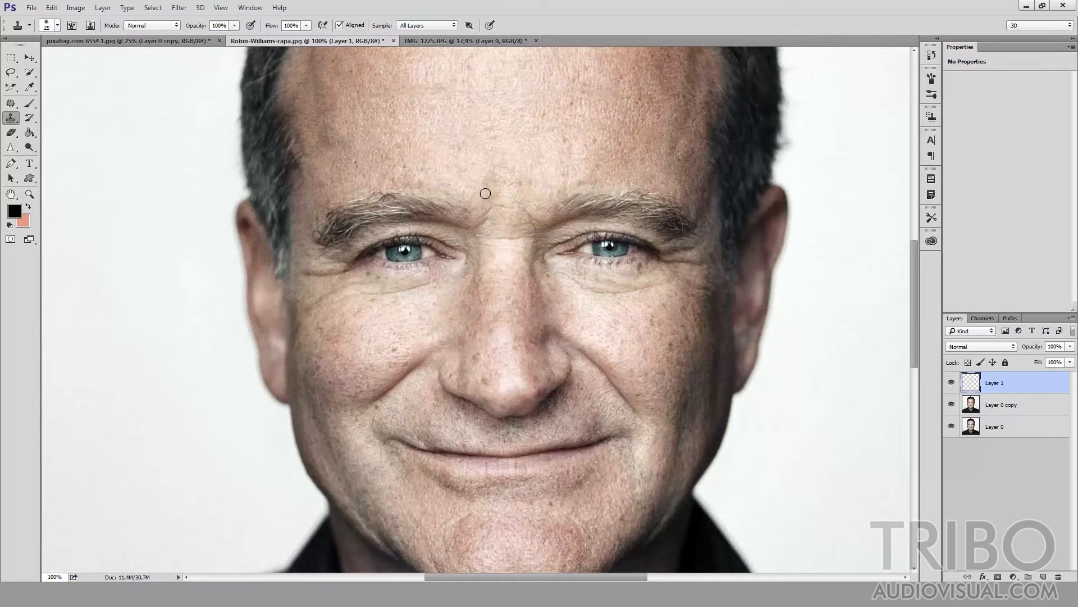
drag(513, 282, 497, 219)
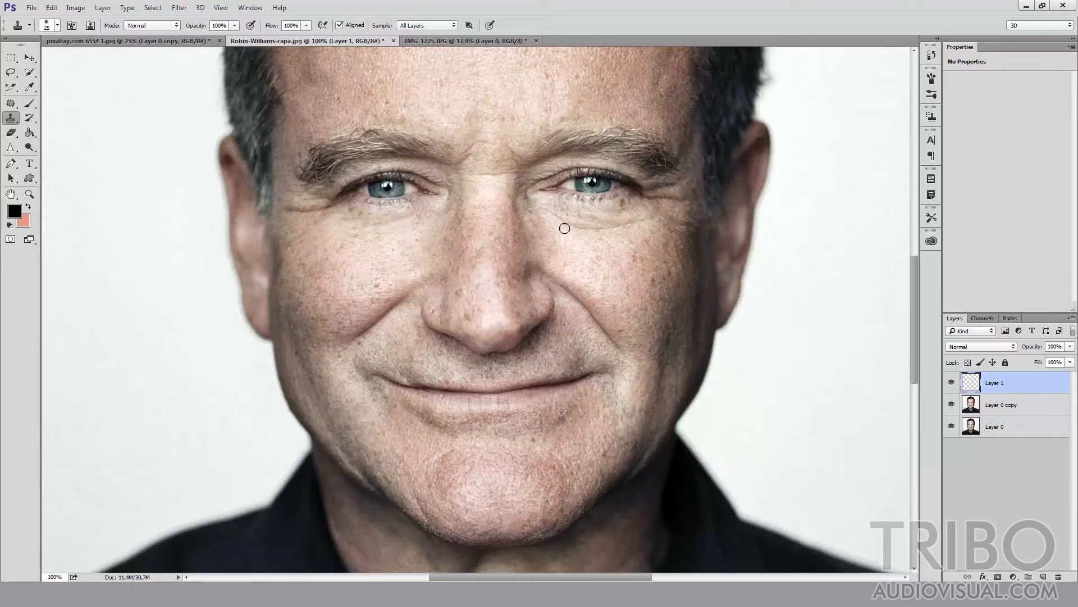
mouse_move(553, 215)
mouse_down()
mouse_move(604, 229)
mouse_move(664, 224)
mouse_up()
mouse_move(662, 198)
mouse_down()
mouse_move(708, 197)
mouse_move(685, 189)
mouse_up()
drag(319, 209, 279, 209)
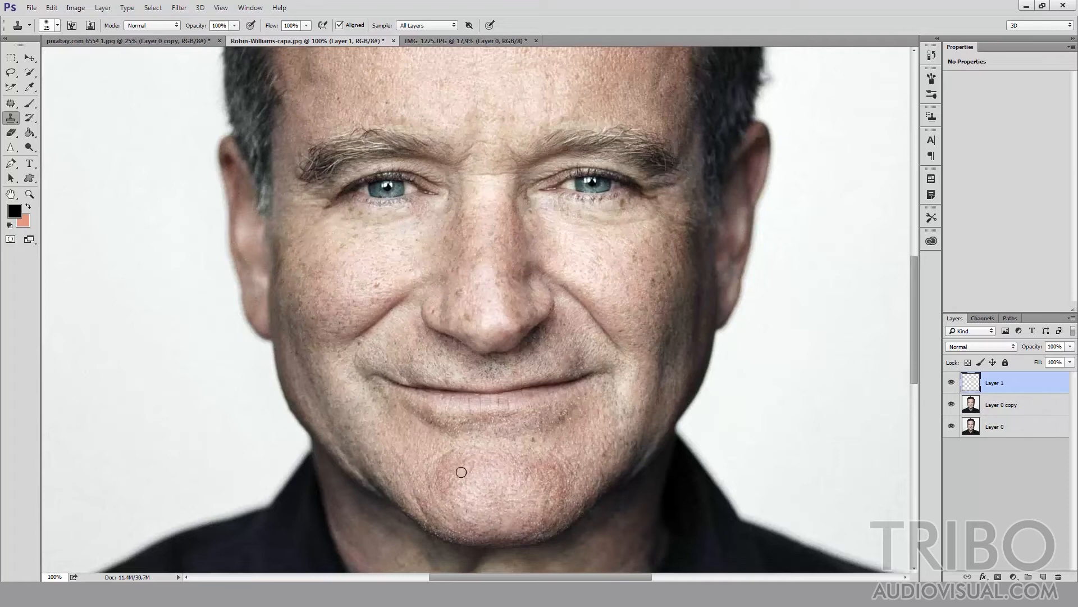
alt+click(452, 453)
click(438, 458)
- Lower Layer 1's opacity to 71% and compare the whole face with and without the retouching
key(ctrl+minus)
drag(514, 199, 514, 236)
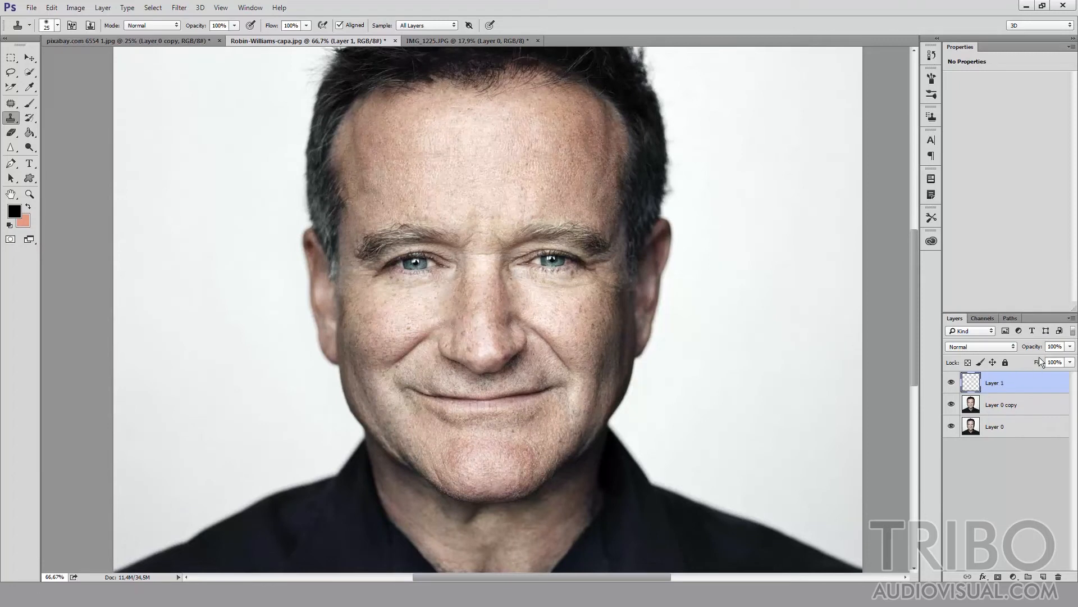
click(1070, 347)
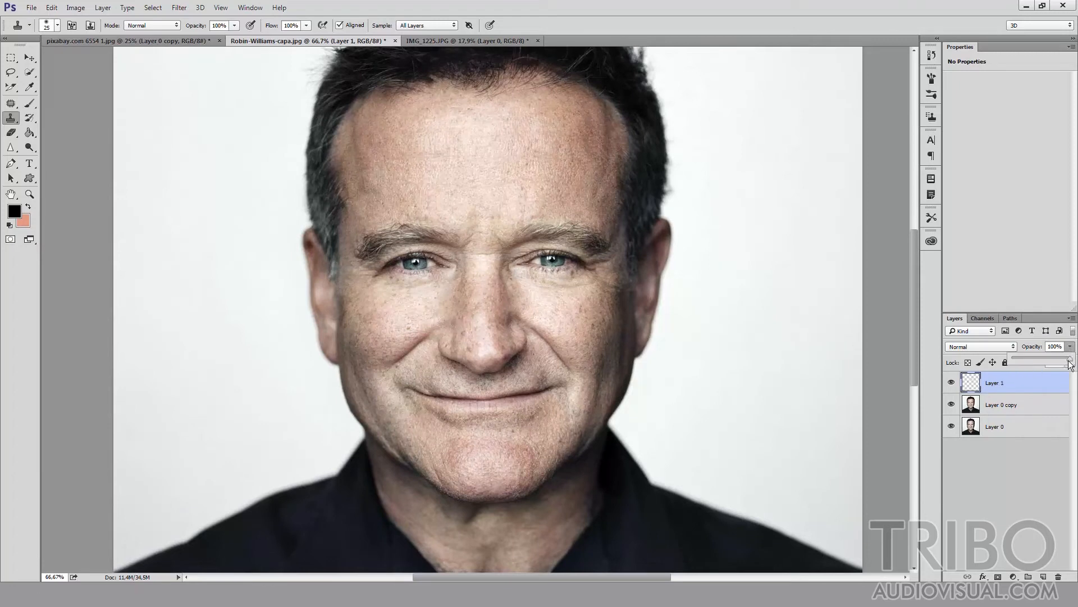
mouse_move(1069, 360)
mouse_down()
mouse_move(1042, 364)
mouse_move(1054, 361)
mouse_up()
click(951, 383)
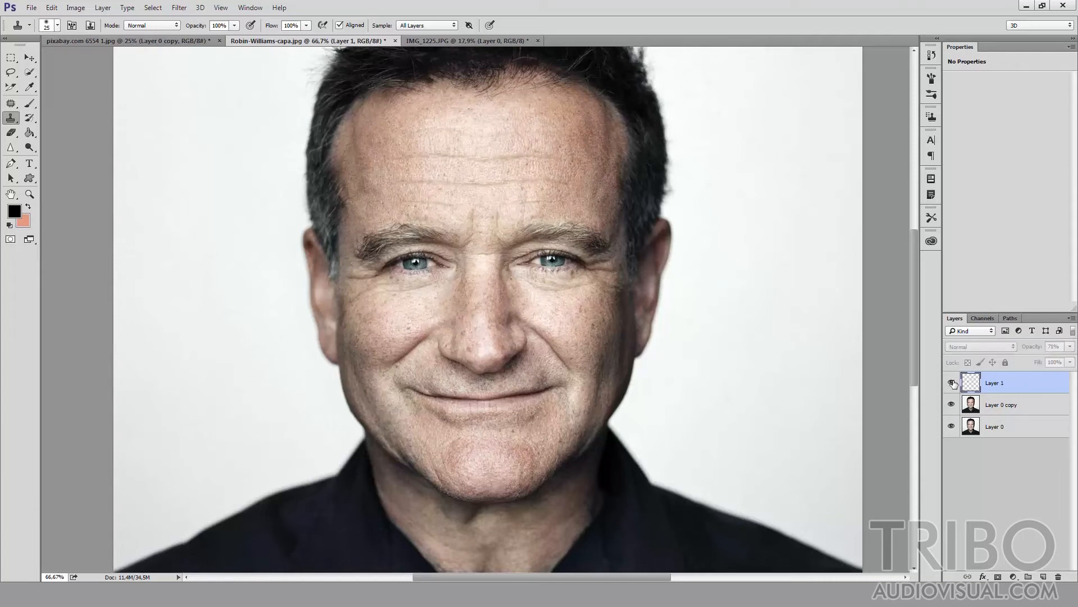
click(952, 383)
click(956, 383)
click(957, 382)
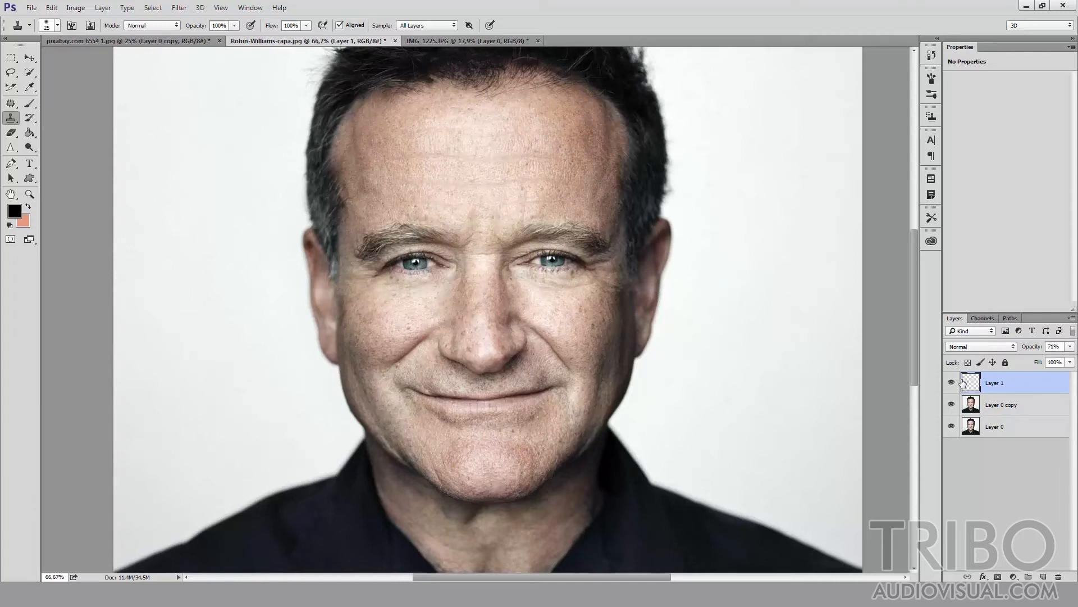
- Reduce Layer 1's opacity to 45% and compare the softer retouching against the wrinkled skin
click(1071, 346)
click(952, 384)
click(955, 383)
click(957, 382)
click(956, 382)
click(954, 379)
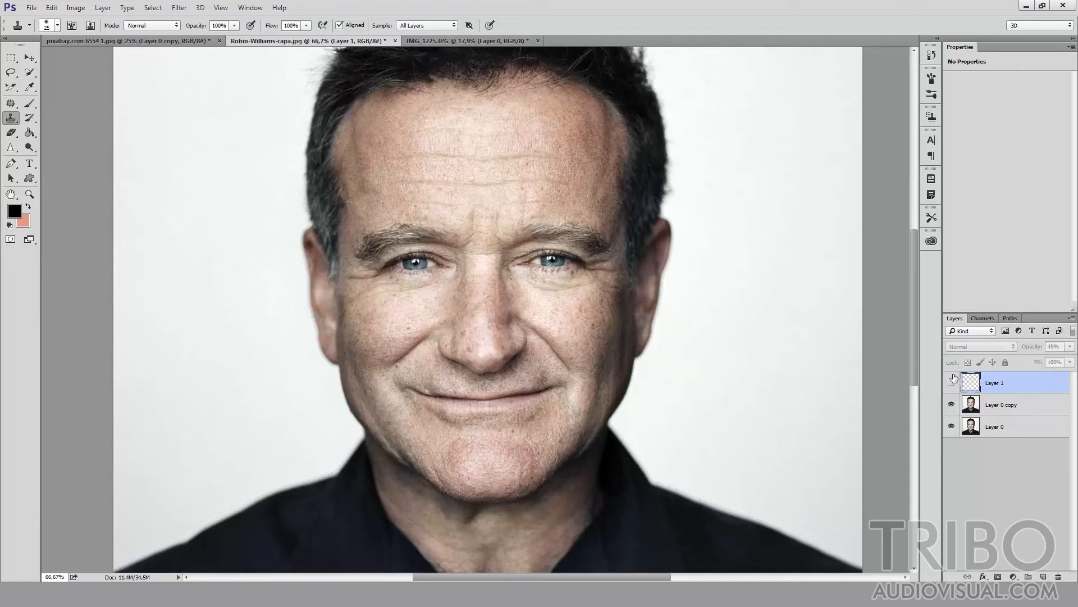
click(954, 380)
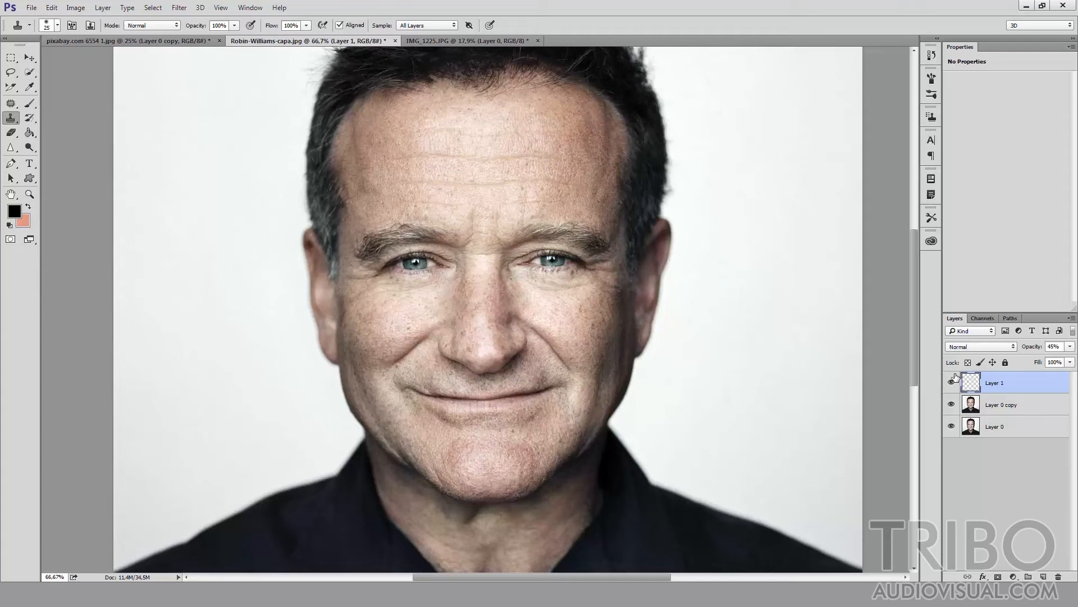
- Set Layer 1 to 100% opacity with the Lighten blend mode and compare the image with and without it
click(1071, 350)
drag(1043, 359, 1070, 359)
click(983, 346)
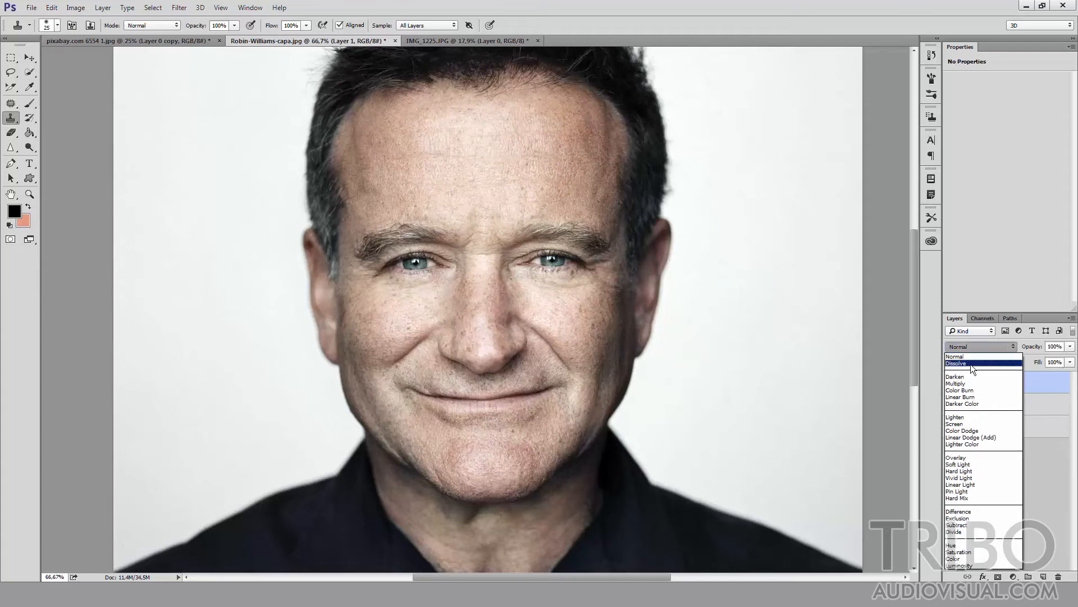
click(961, 417)
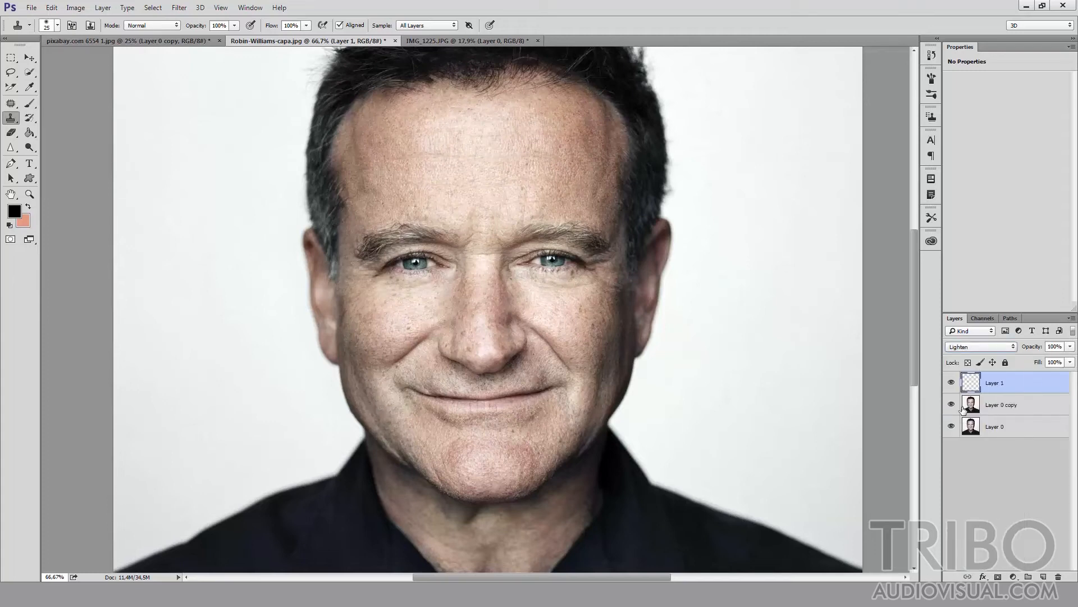
click(953, 382)
click(952, 382)
click(952, 383)
click(952, 382)
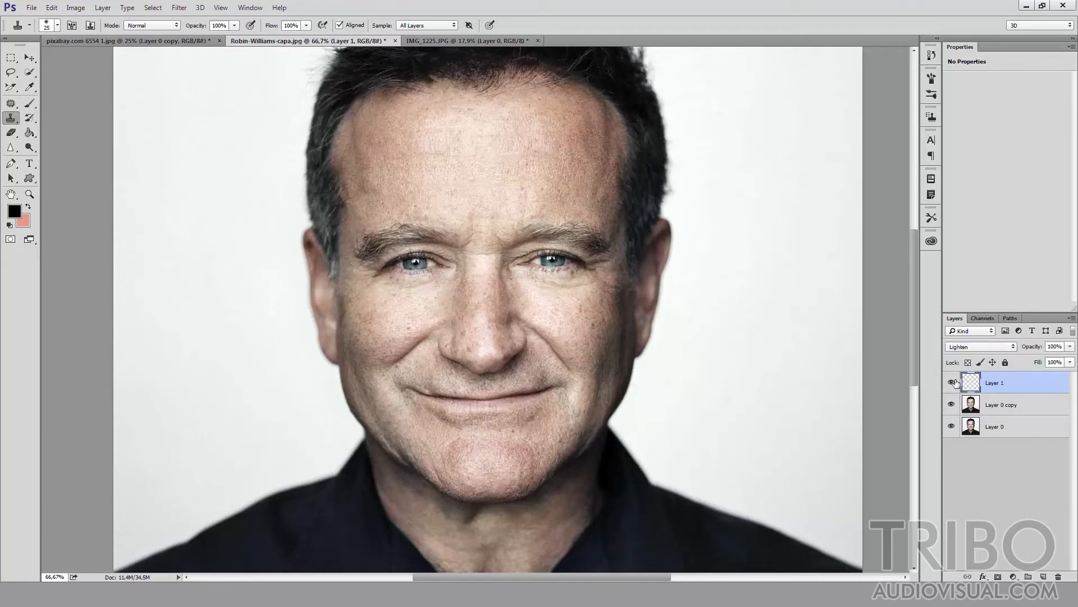
- Lower Layer 1's opacity to 68% and compare the face with and without the Lighten retouching
click(1069, 346)
drag(1070, 359, 1051, 359)
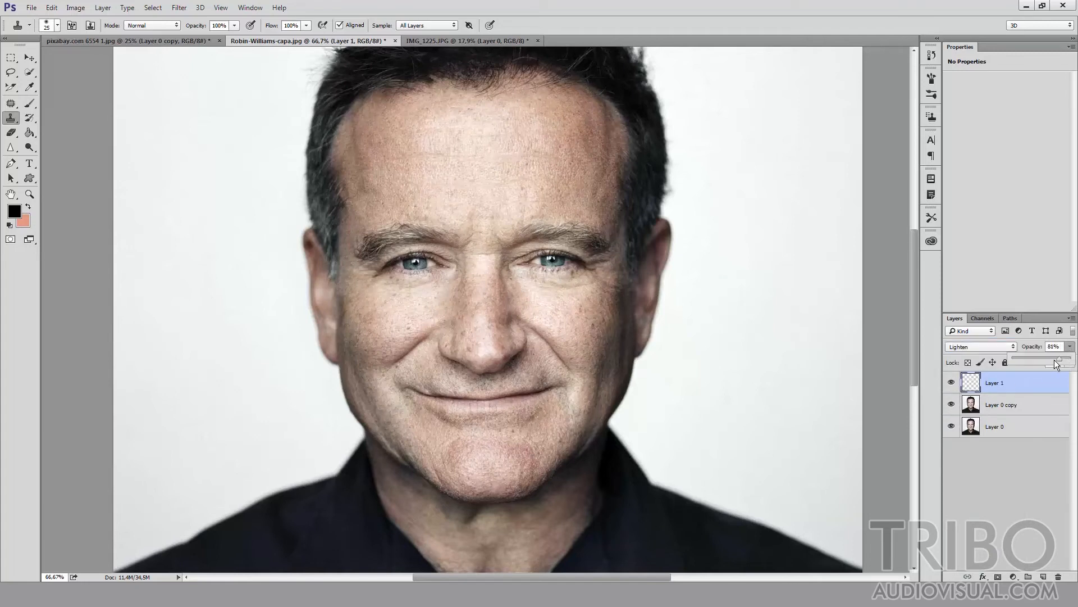
click(952, 382)
click(952, 382)
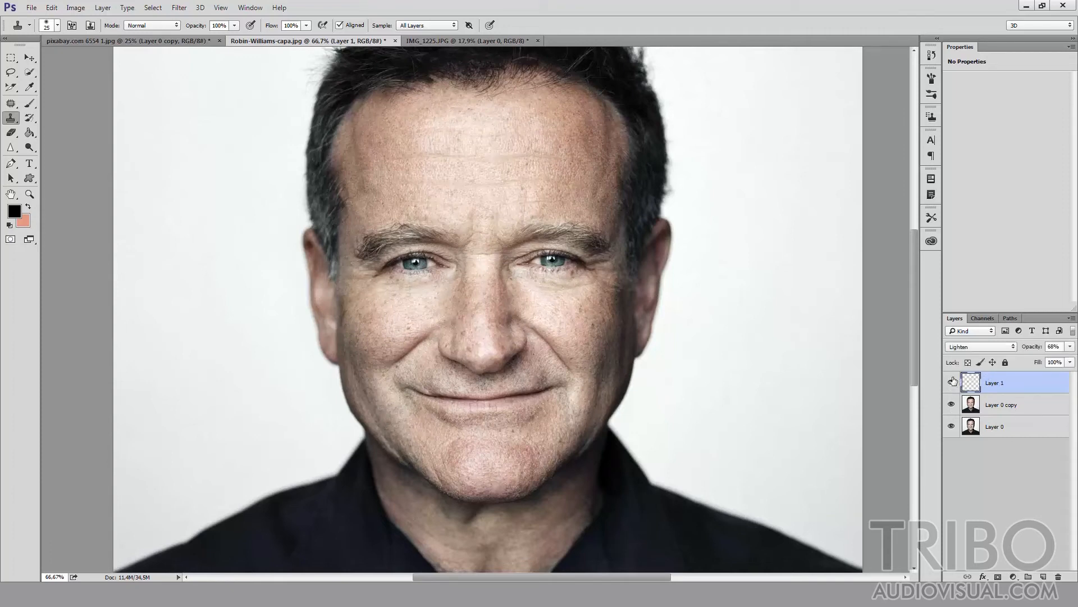
click(953, 381)
click(953, 382)
- Switch to the IMG_1225.JPG portrait and examine the woman's teeth up close and in the full picture
click(446, 43)
click(29, 58)
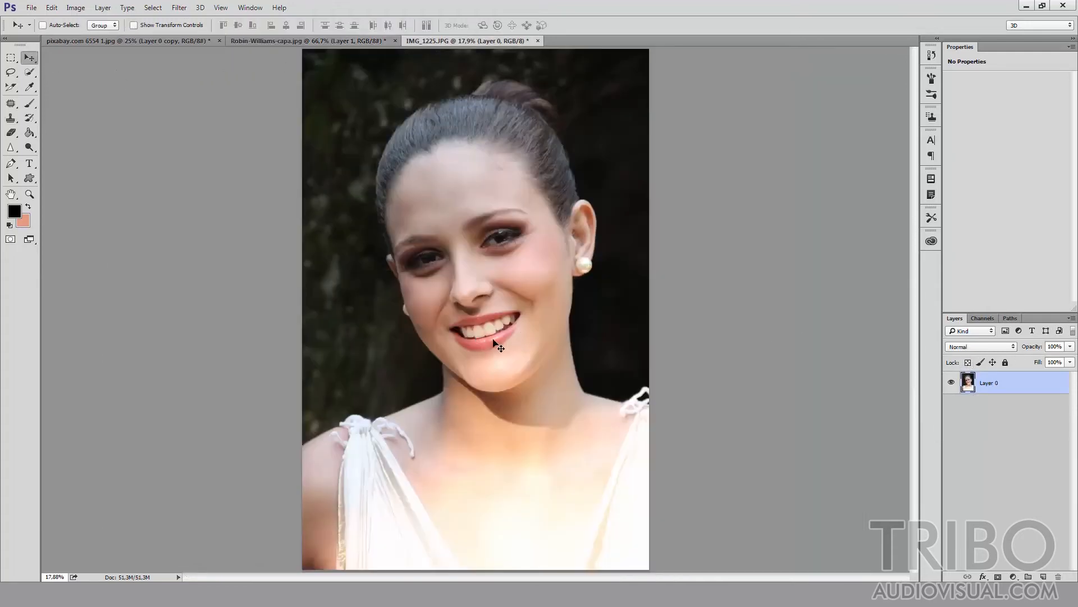
key(ctrl+z)
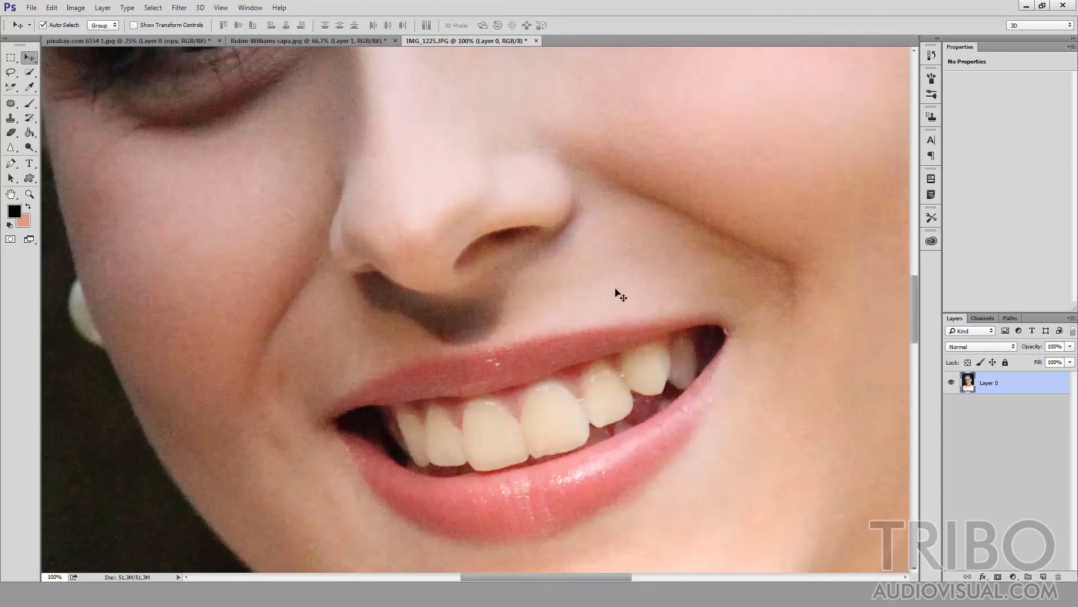
key(ctrl+minus)
key(ctrl+minus)
key(ctrl+minus)
key(ctrl+minus)
key(ctrl+minus)
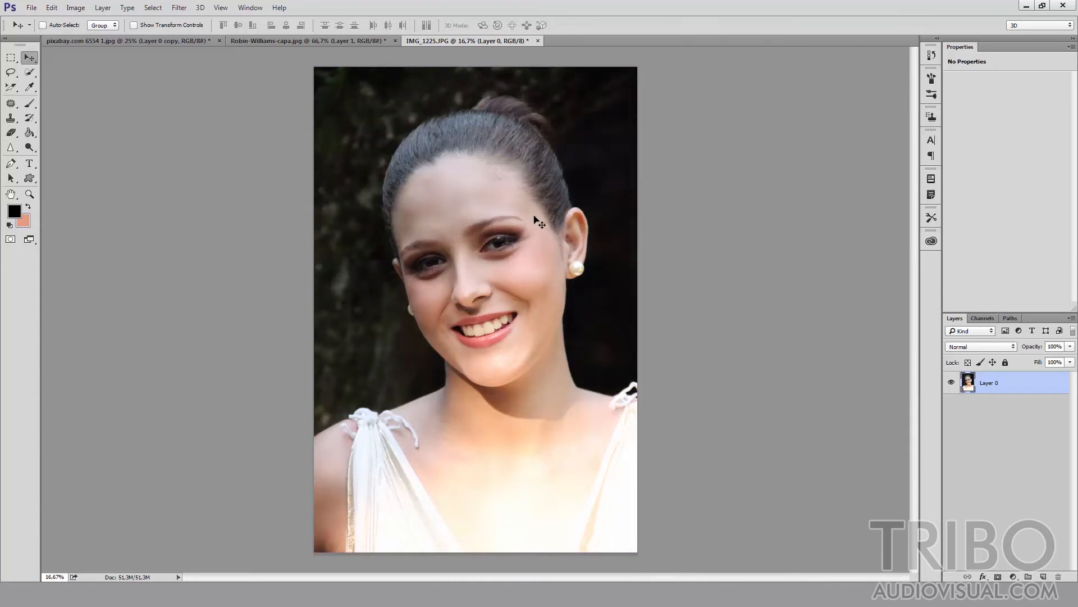
- Apply Levels to Layer 0 with shadow input 8 and midtone input 0.90, and duplicate the adjusted layer
key(ctrl+l)
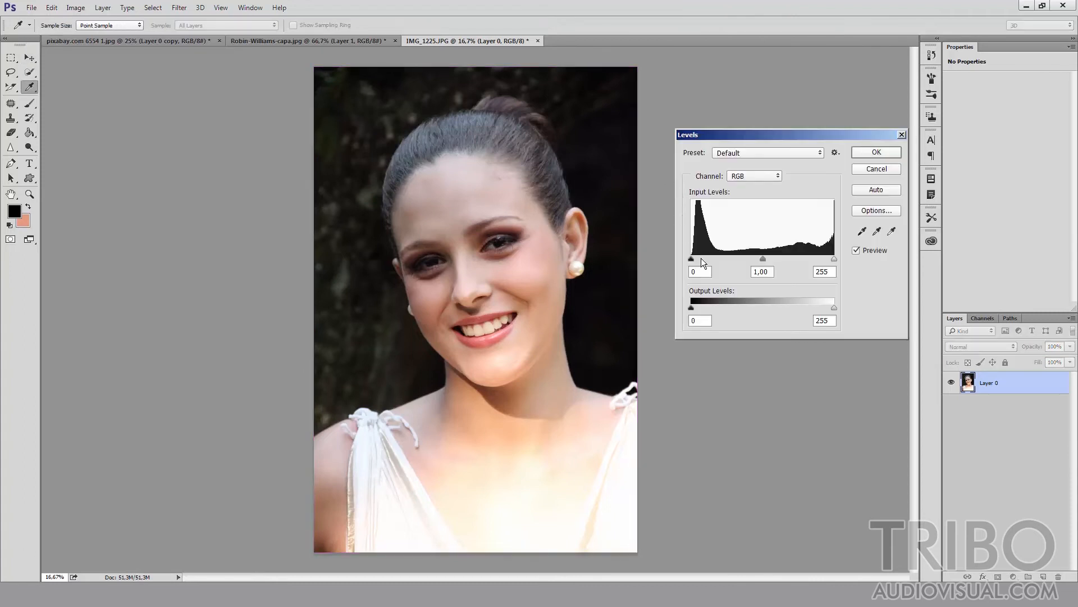
drag(691, 260, 696, 264)
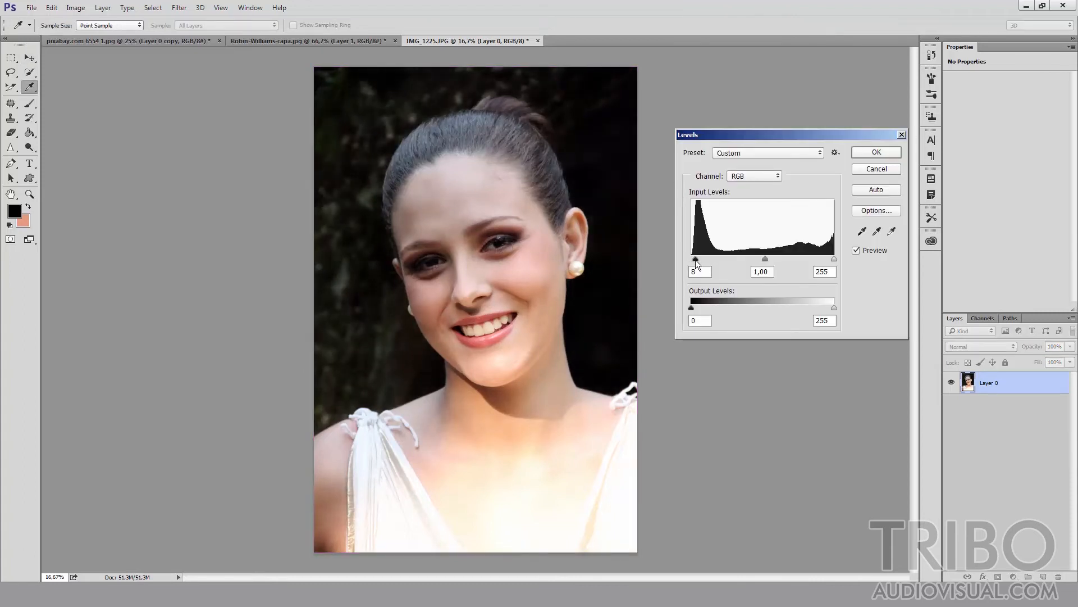
drag(834, 260, 834, 263)
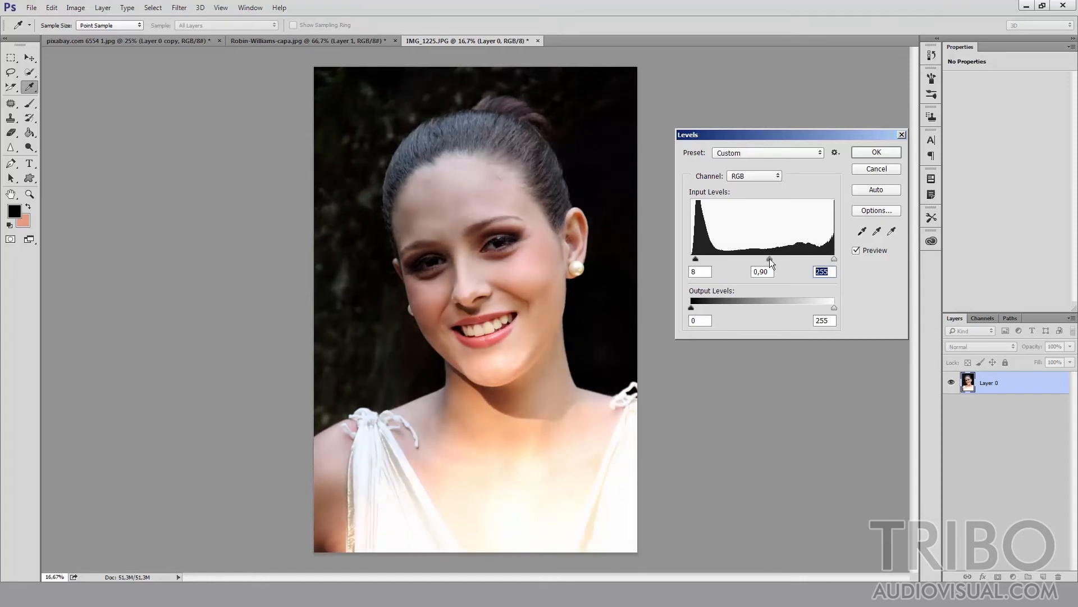
click(865, 152)
key(v)
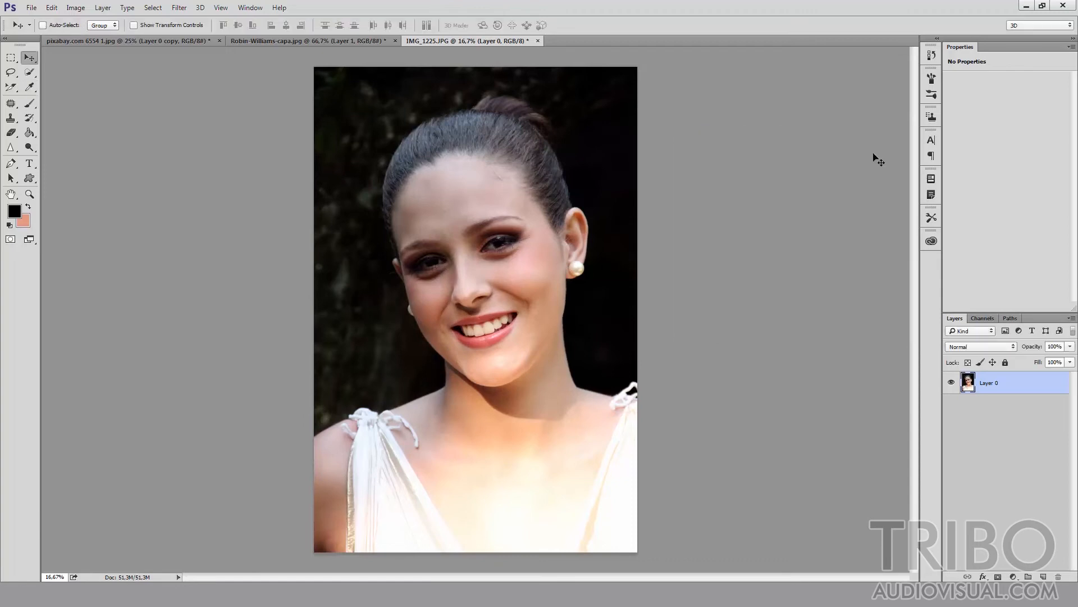
key(ctrl+j)
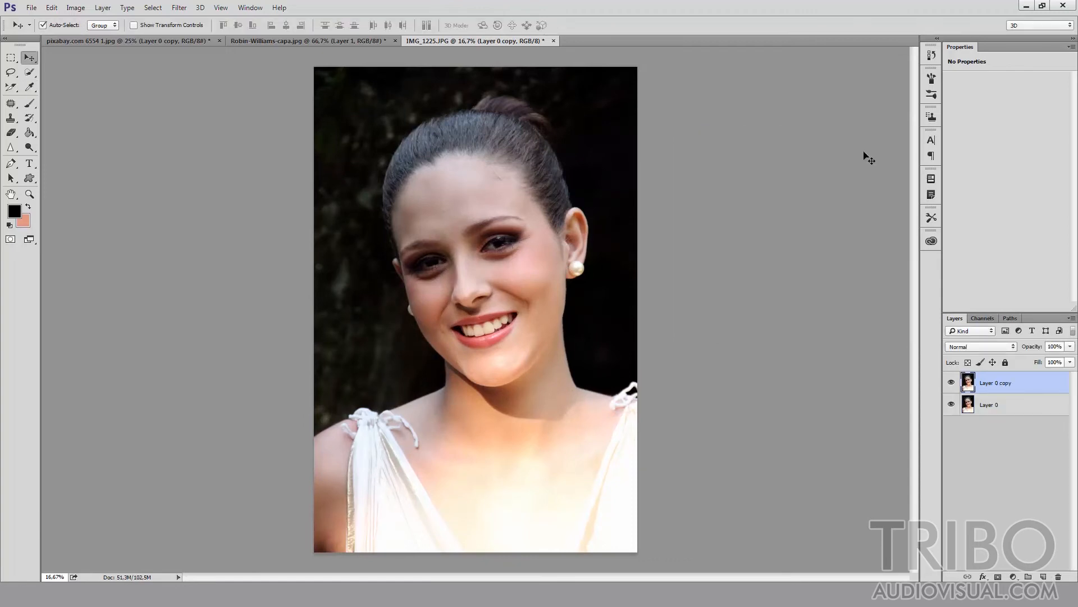
- Select the teeth and the inside of the smiling mouth with a freehand Lasso outline along the lips
key(ctrl+1)
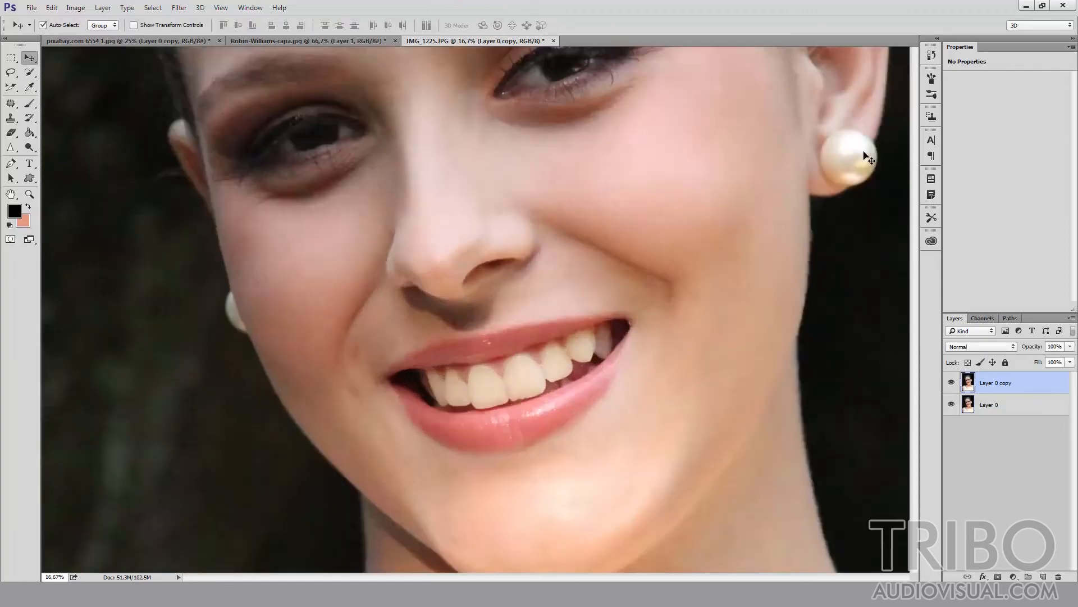
drag(524, 325, 489, 284)
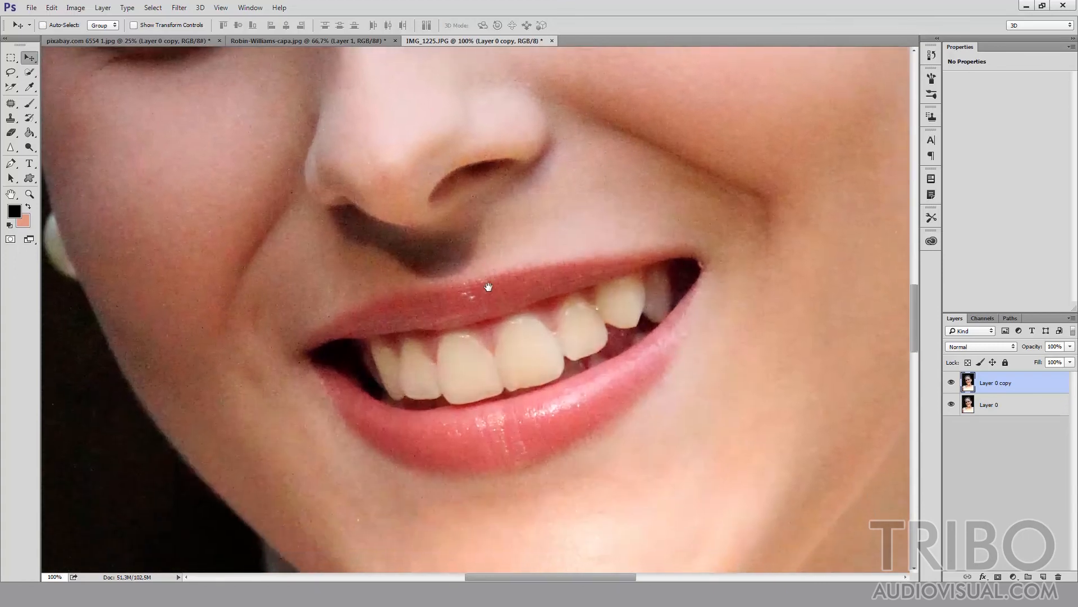
click(10, 72)
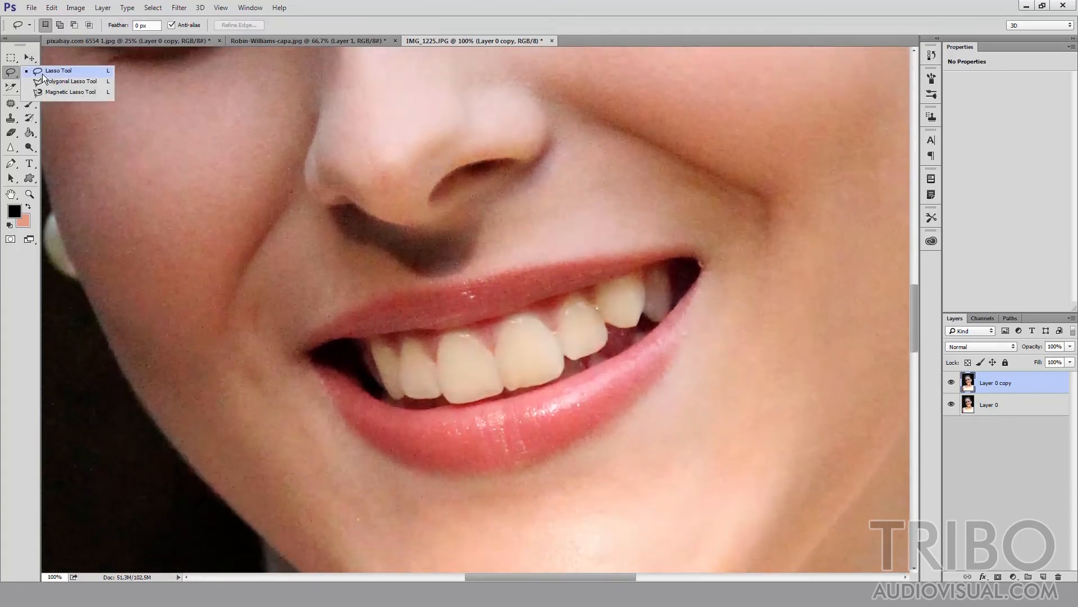
click(51, 70)
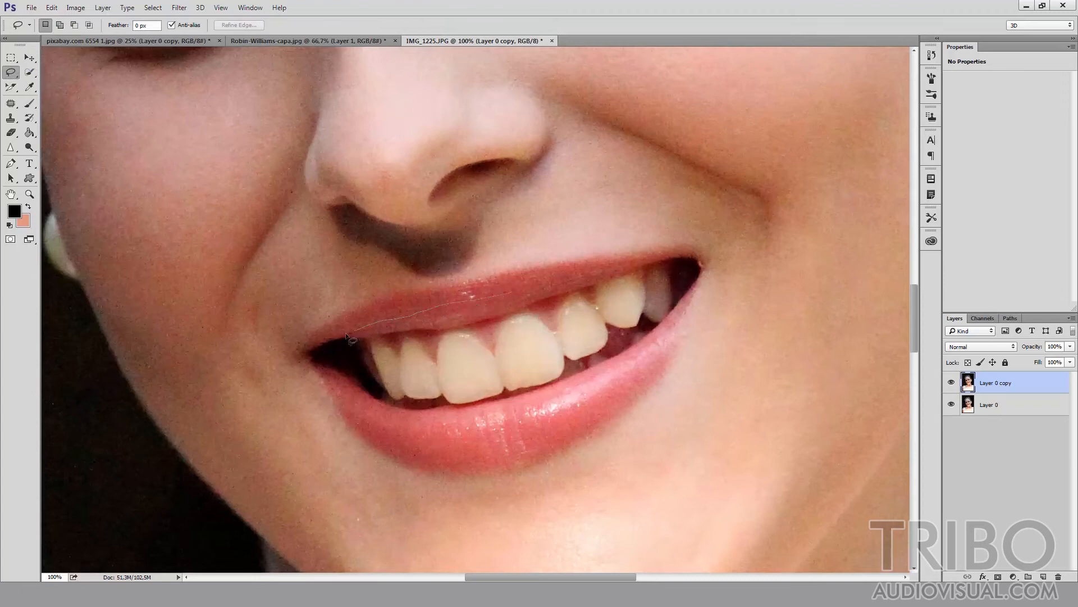
drag(346, 337, 366, 391)
mouse_move(536, 399)
mouse_down()
mouse_move(591, 382)
mouse_move(675, 326)
mouse_move(692, 276)
mouse_move(686, 253)
mouse_up()
drag(568, 277, 517, 291)
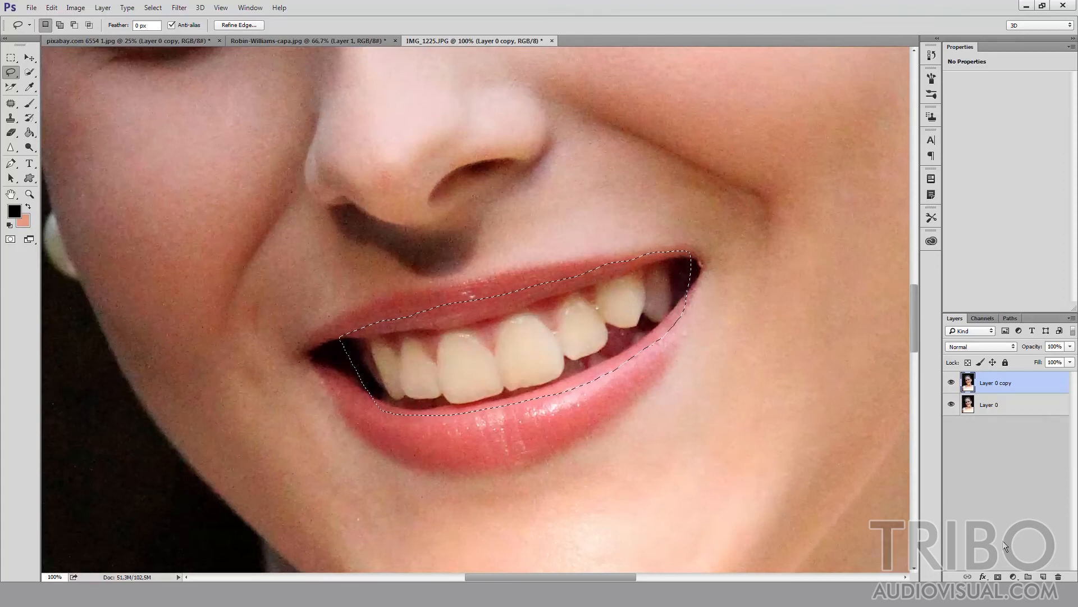
- Add a Curves adjustment layer for the selected teeth and brighten the midtones from input 113 to output 145
click(1014, 577)
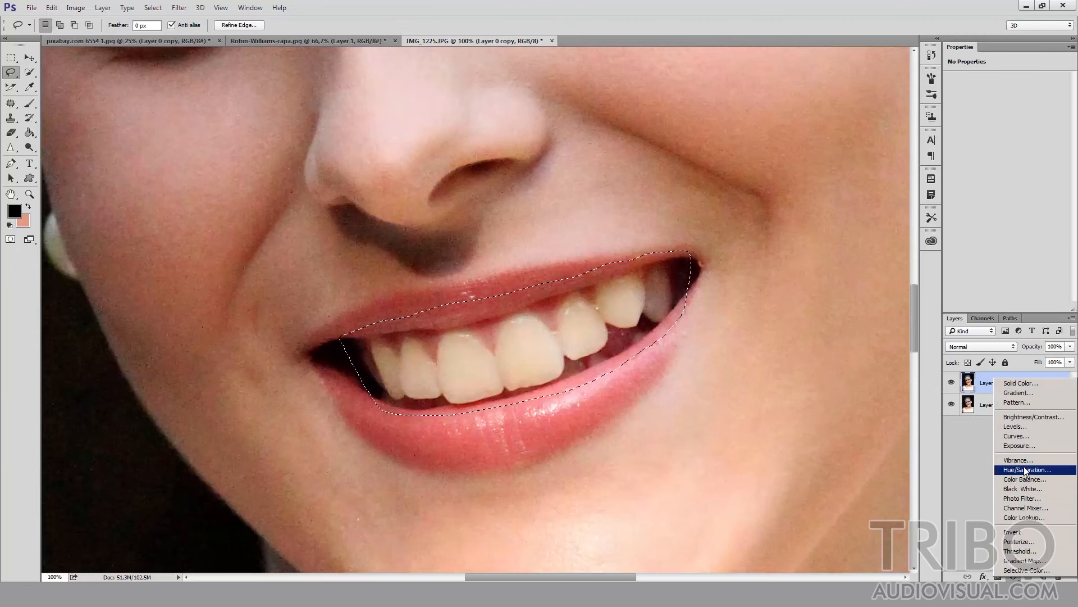
click(1016, 438)
drag(1024, 431, 1029, 160)
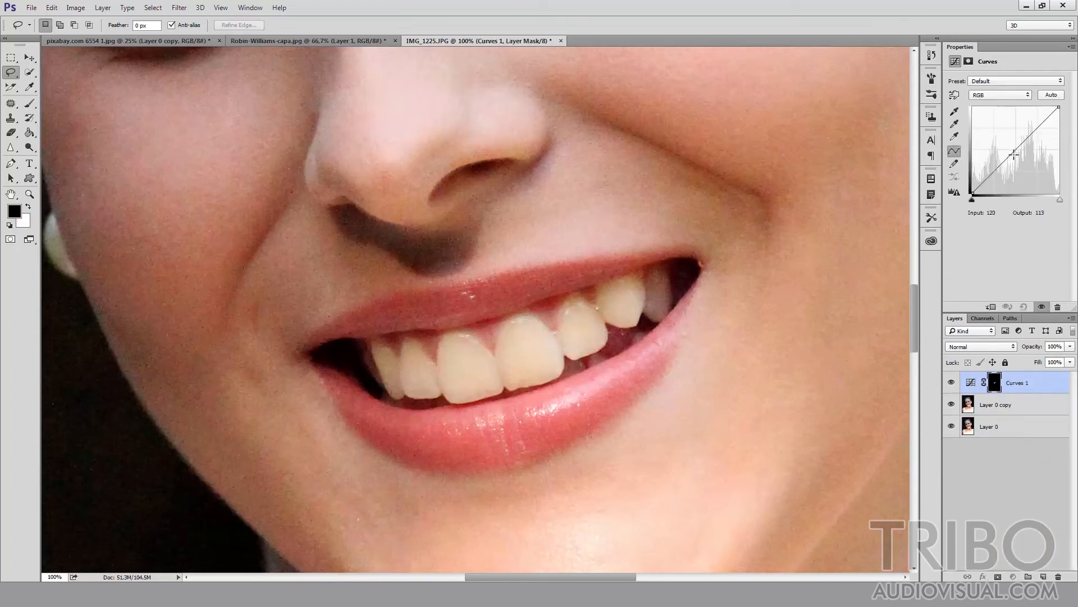
mouse_move(1011, 151)
mouse_down()
mouse_move(998, 135)
mouse_move(1011, 144)
mouse_up()
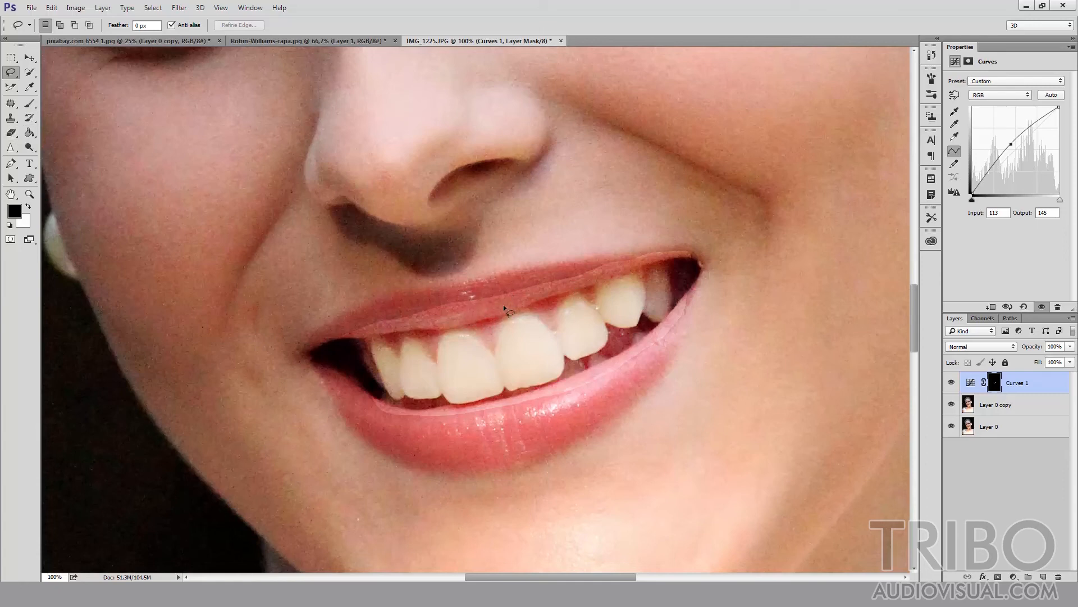
- Add another mask to Curves 1 and paint black with a soft 60 px brush to remove the brightening from the lips
click(998, 577)
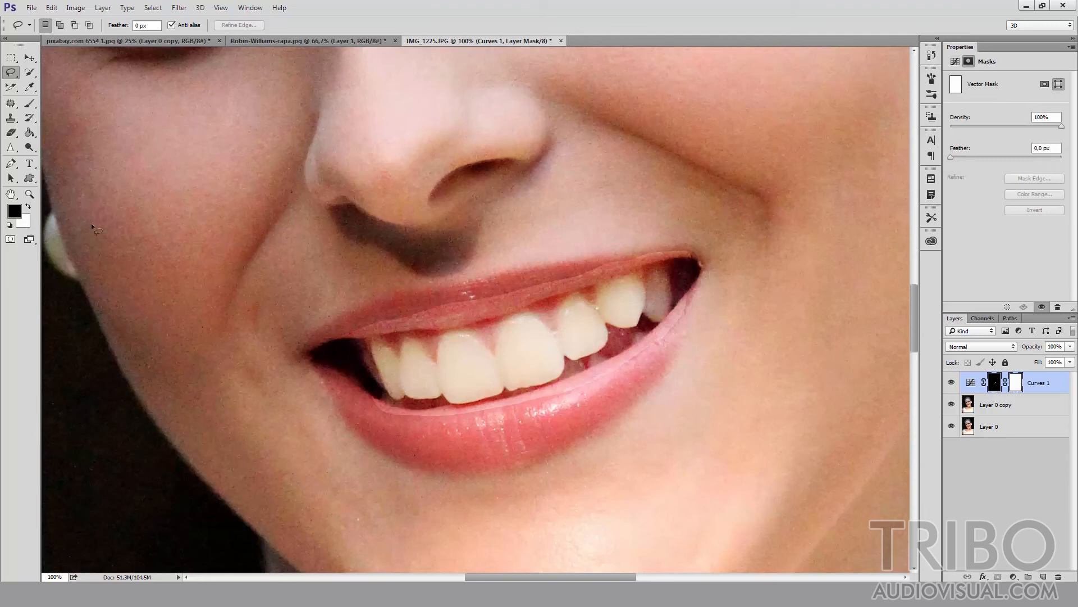
key(b)
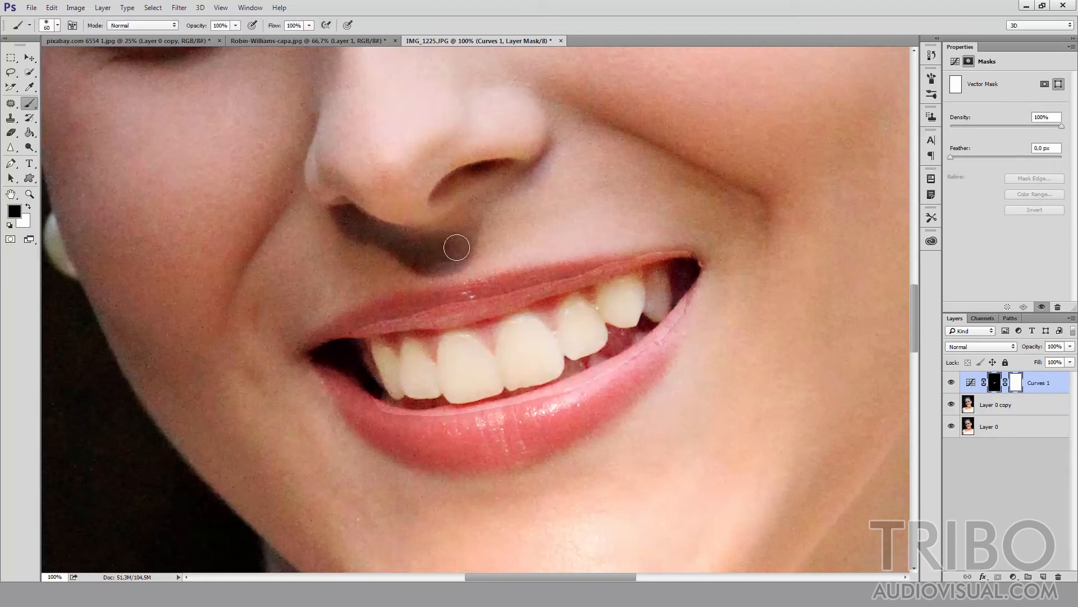
key(bracketright)
key(bracketright)
click(57, 25)
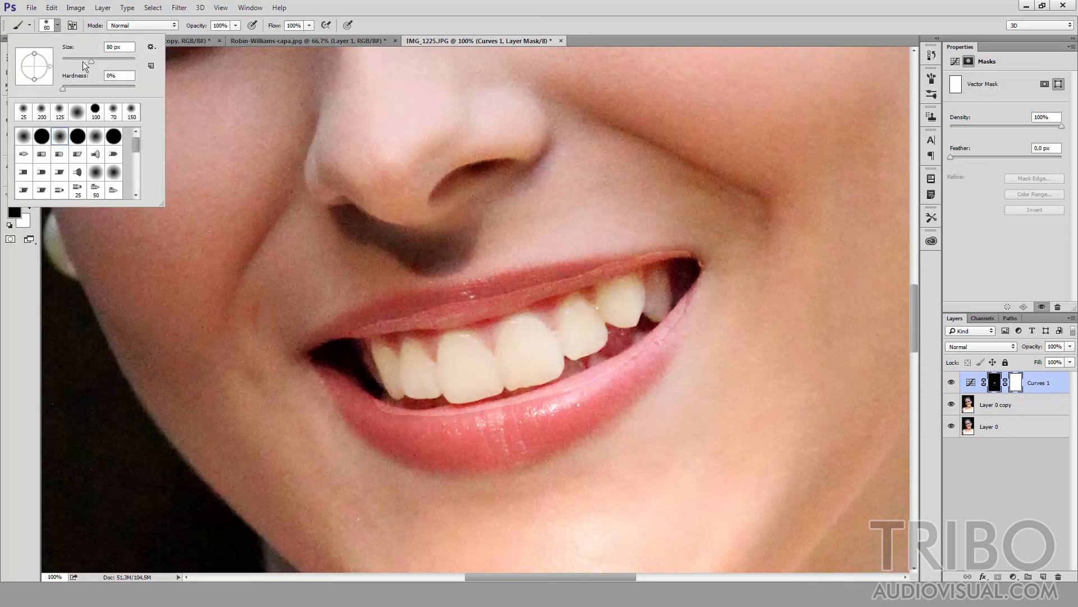
click(524, 271)
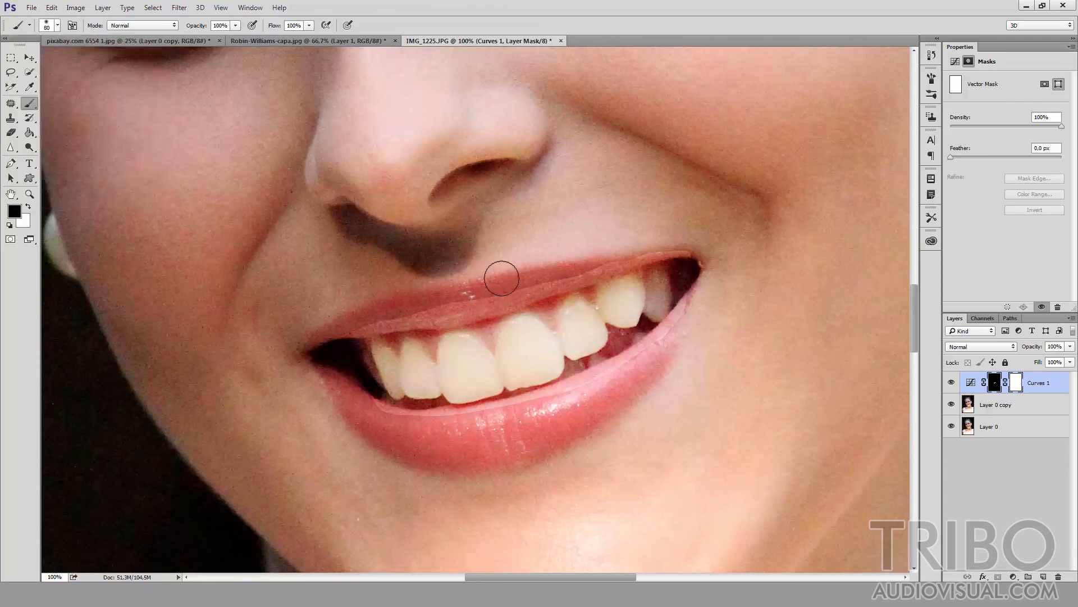
click(58, 26)
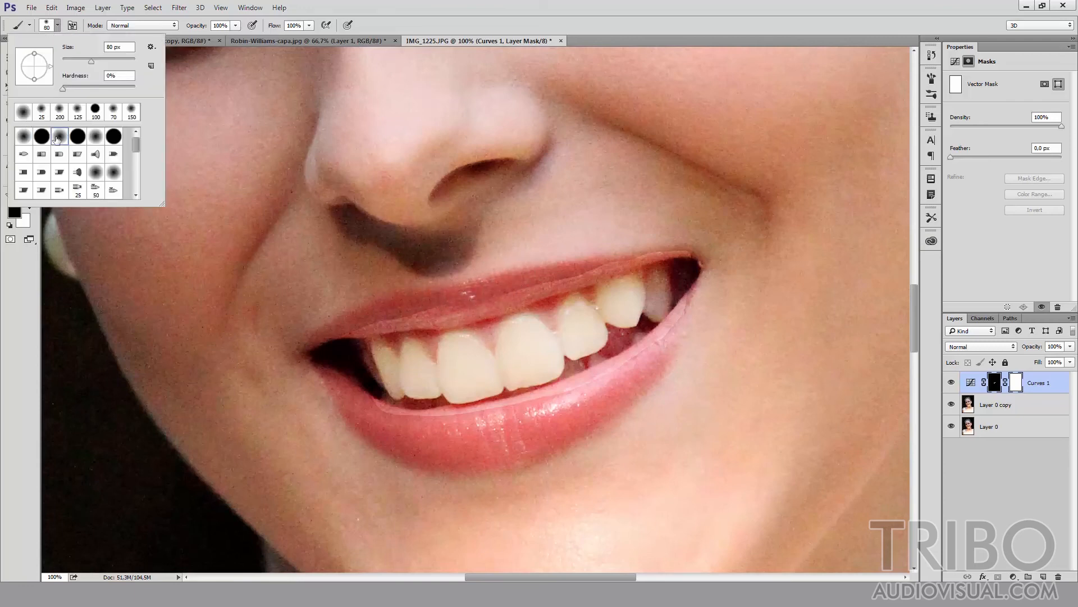
click(494, 288)
key(bracketleft)
key(bracketleft)
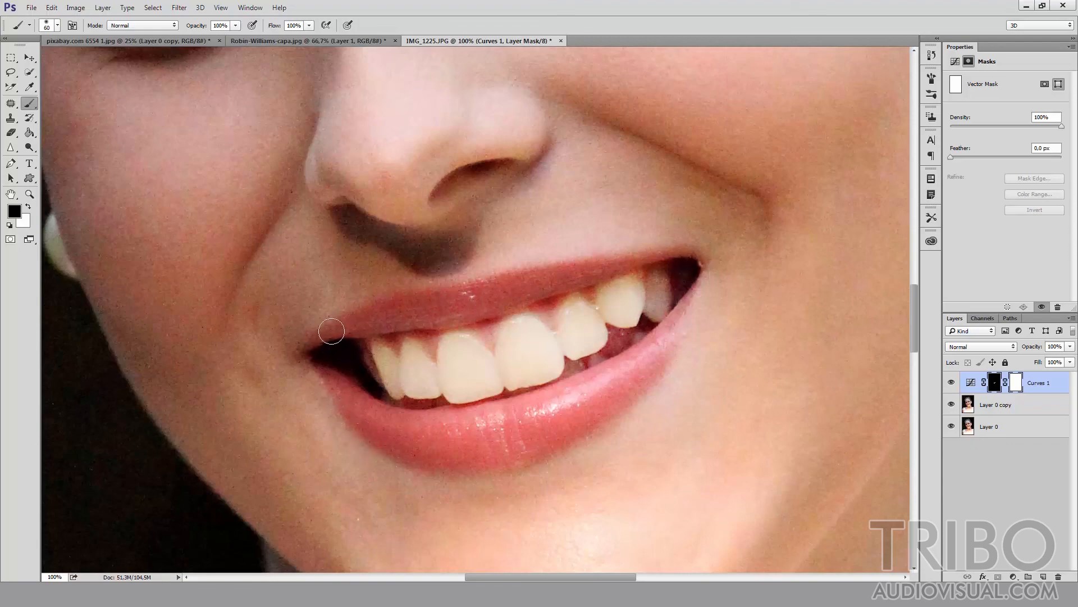
- Compare the whole portrait with and without the Curves 1 teeth whitening
key(ctrl+minus)
key(ctrl+minus)
key(ctrl+minus)
key(ctrl+minus)
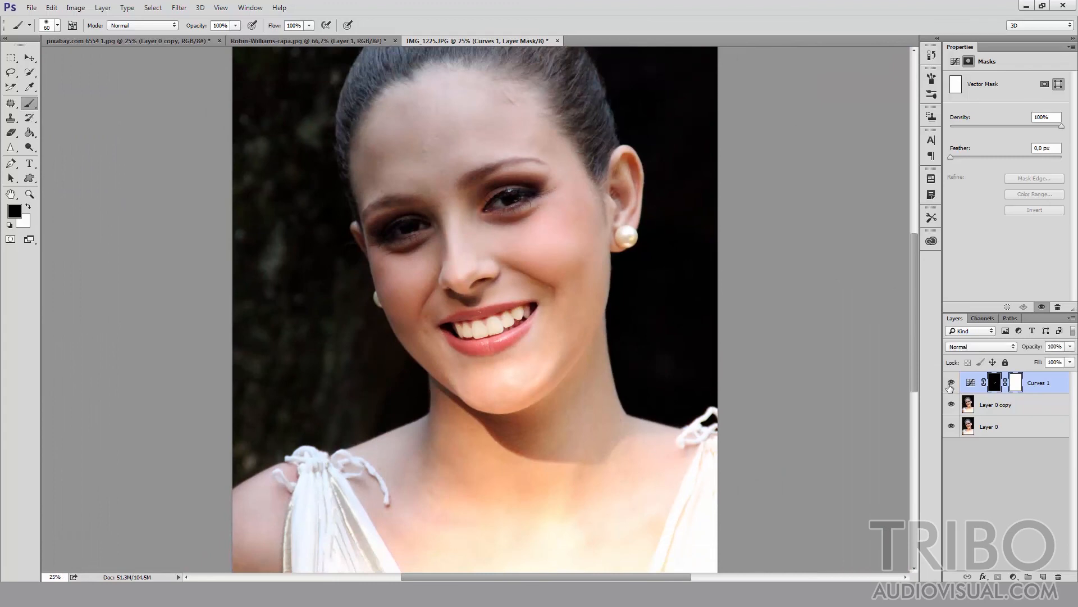
click(950, 386)
click(950, 386)
click(950, 386)
click(950, 386)
- Lower the Curves 1 layer's opacity to 63% and compare the teeth with and without it
drag(1070, 350, 1061, 365)
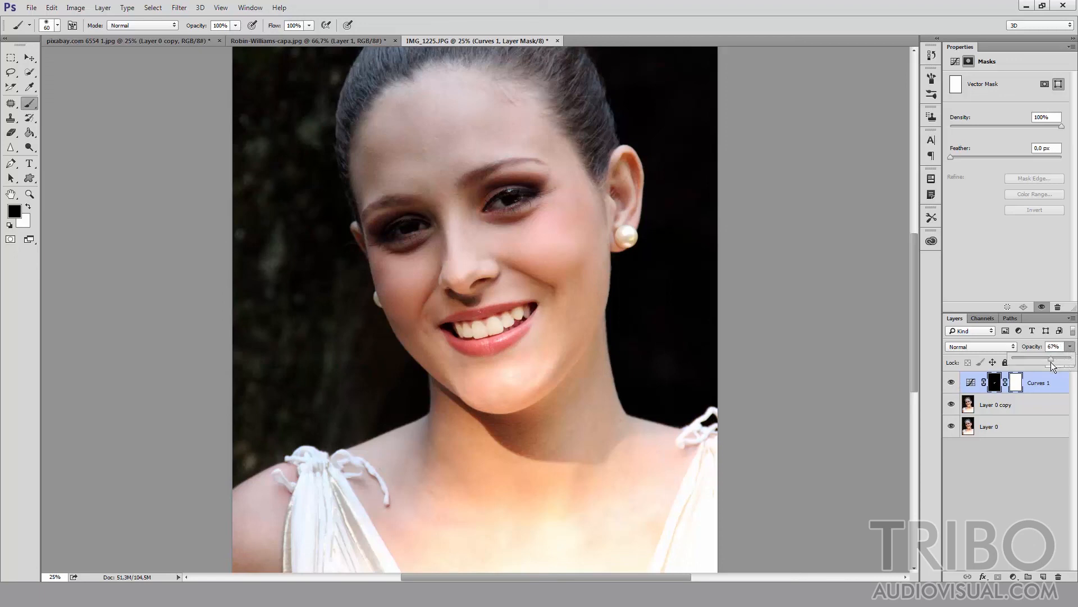
click(951, 383)
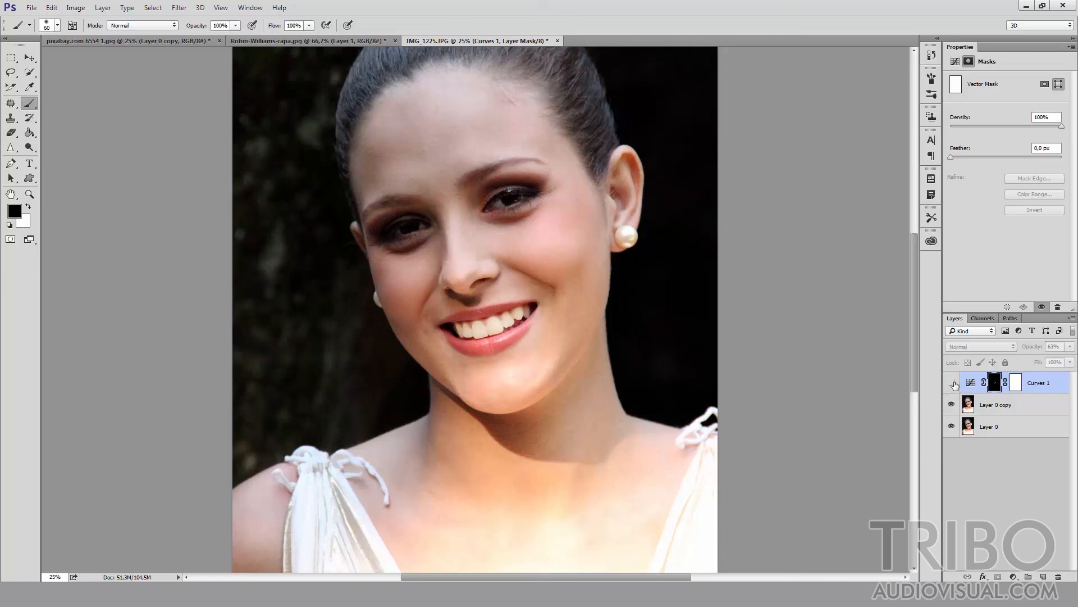
click(953, 383)
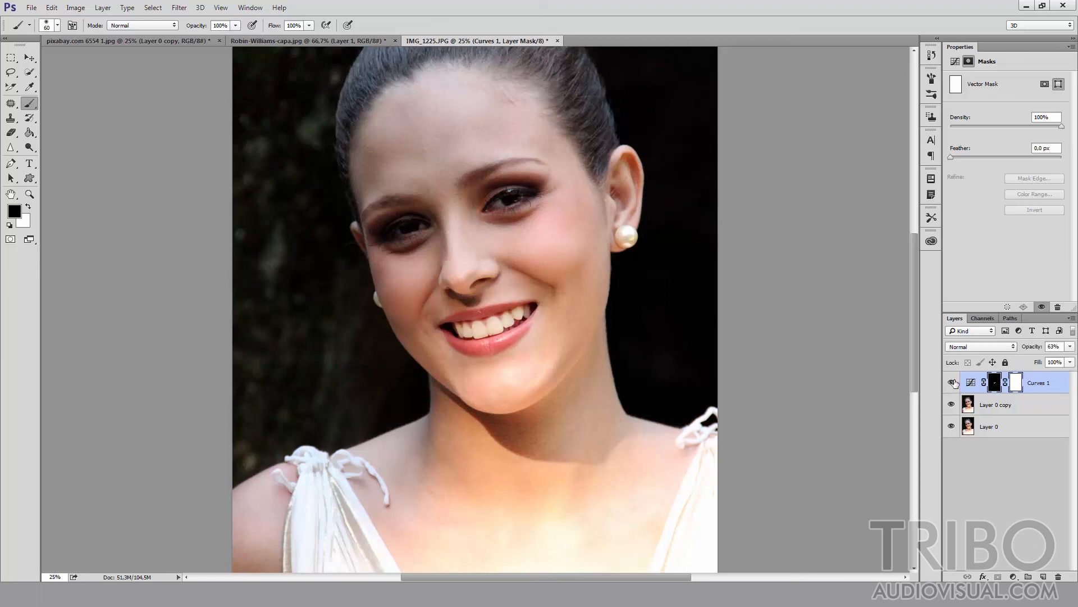
- Reduce the Curves 1 layer's opacity to 42% and compare the subtler teeth whitening with the original
click(1070, 347)
click(951, 383)
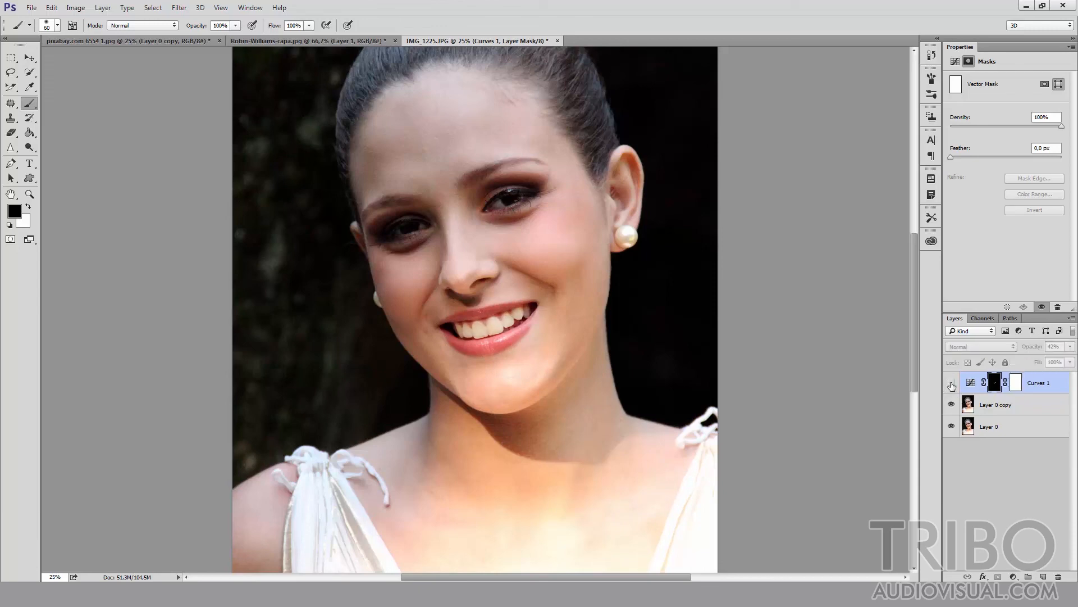
click(951, 383)
click(952, 383)
click(952, 383)
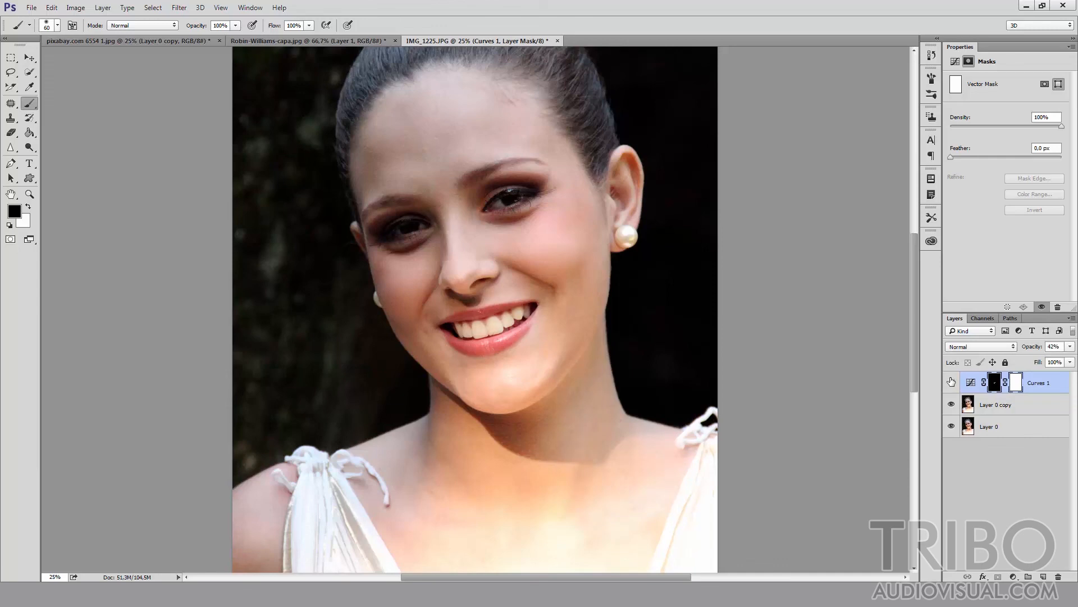
click(951, 383)
click(952, 382)
- Set the Curves 1 layer's opacity to 51%, compare the teeth with and without it, and deselect the layer
click(1069, 346)
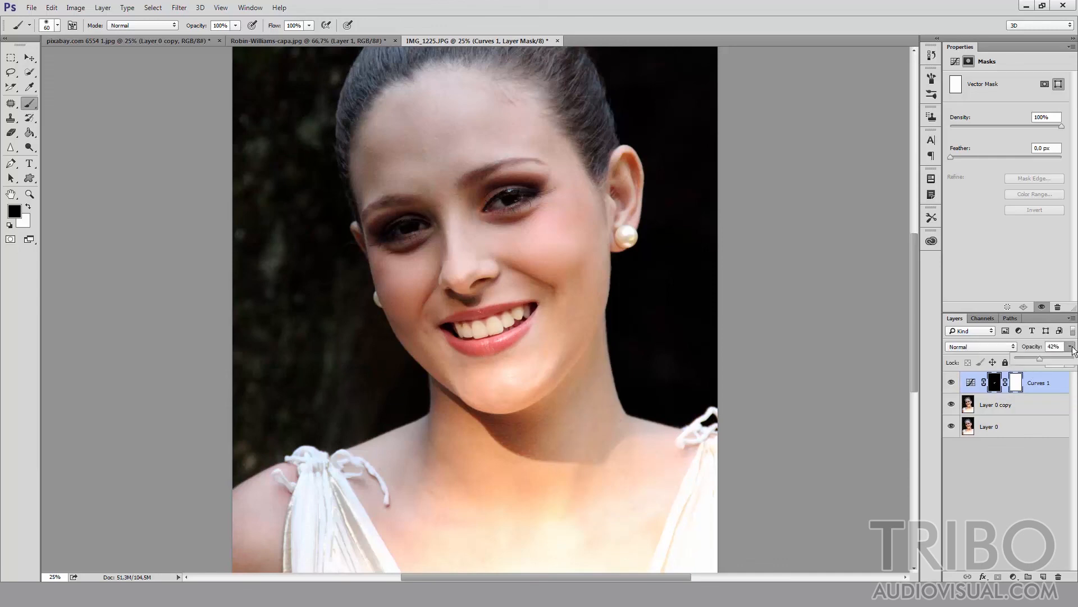
drag(1044, 360, 1047, 359)
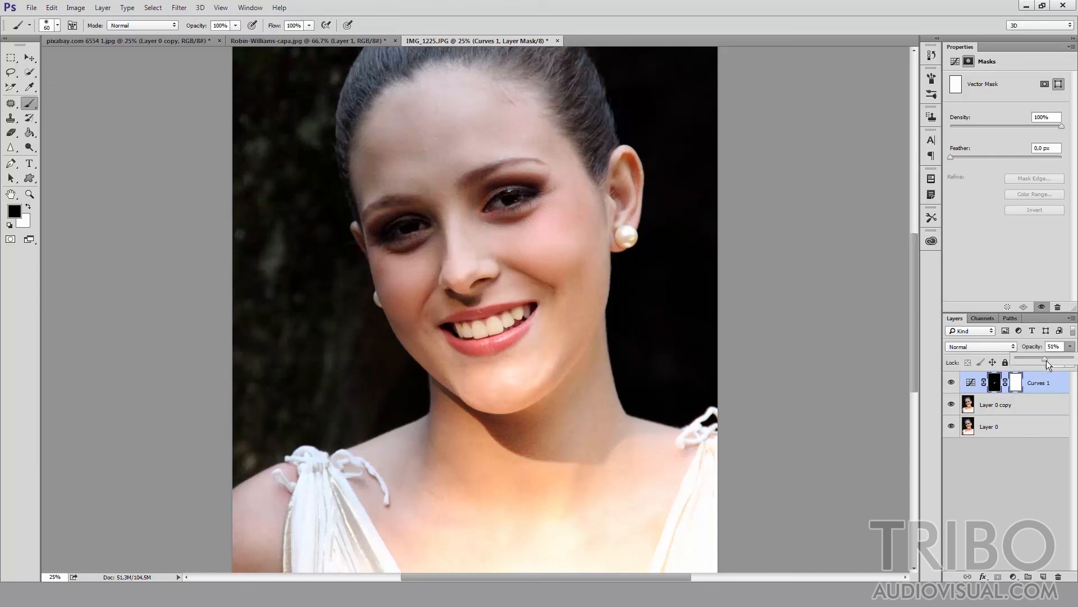
click(951, 383)
click(951, 383)
click(951, 383)
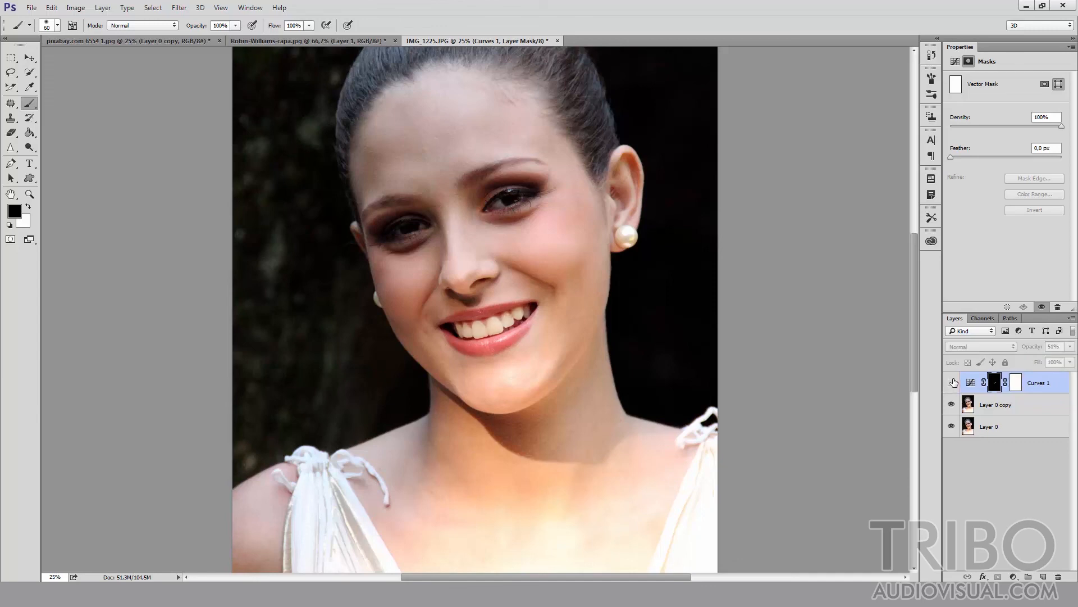
click(951, 383)
click(959, 453)
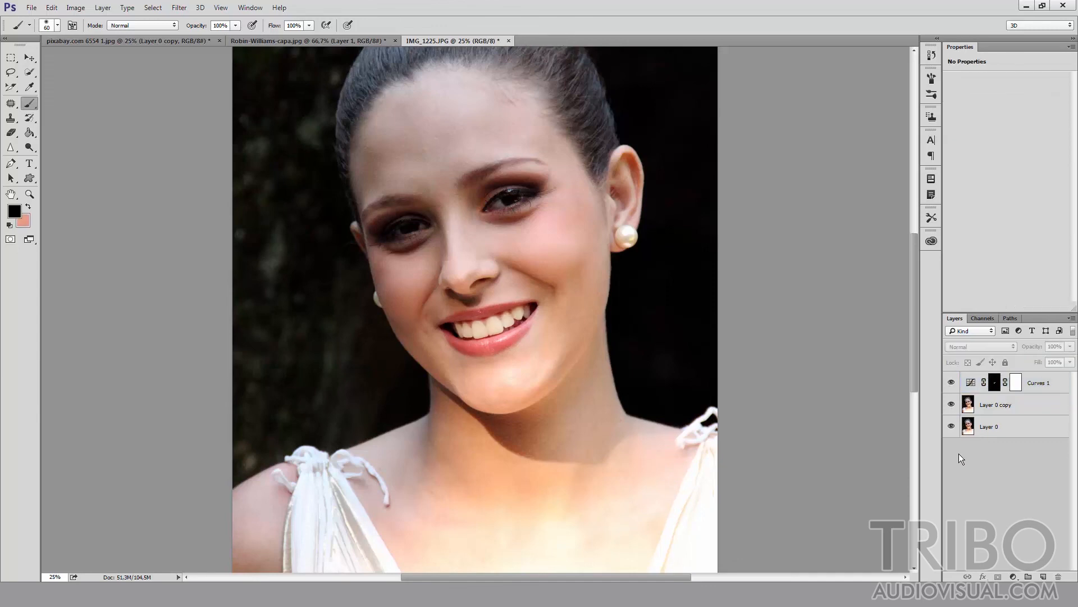